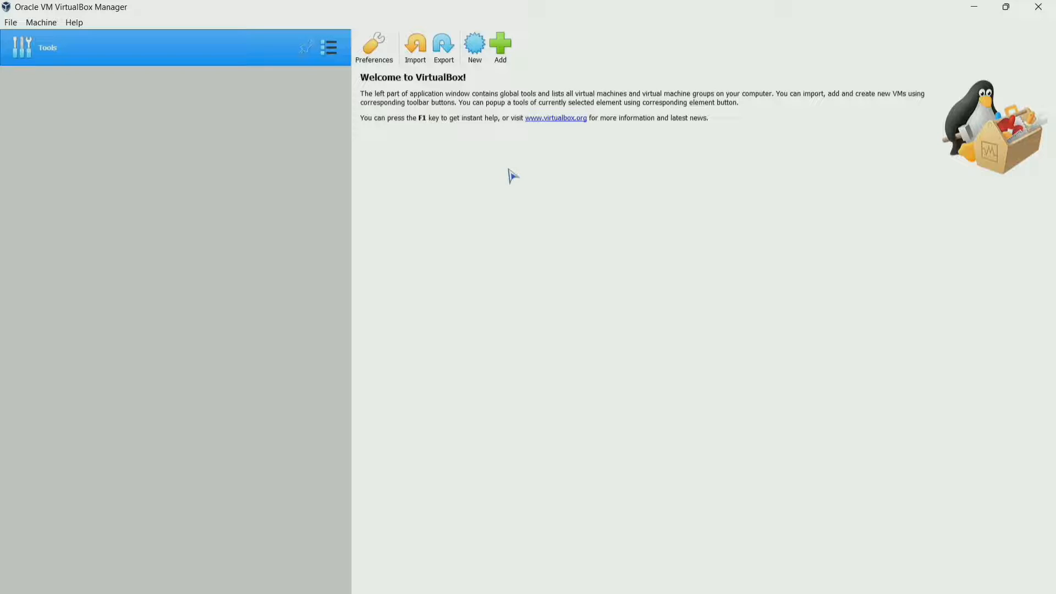
Create a new virtual machine named Debian 11 with type Linux and version Debian (64-bit).
{"action": "left_click", "coordinate": [475, 45]}
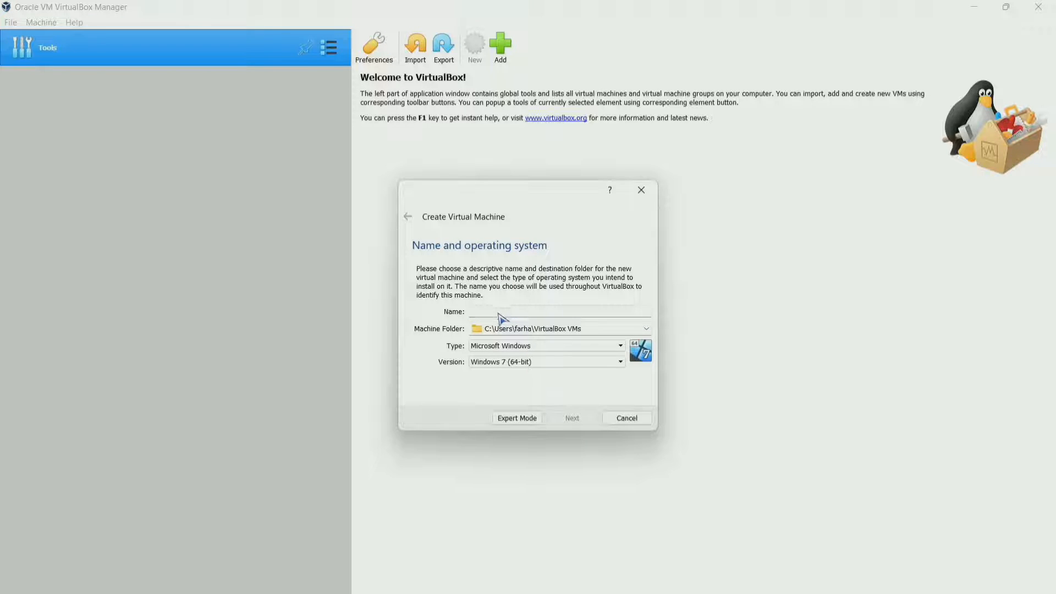
{"action": "type", "text": "Debian 11"}
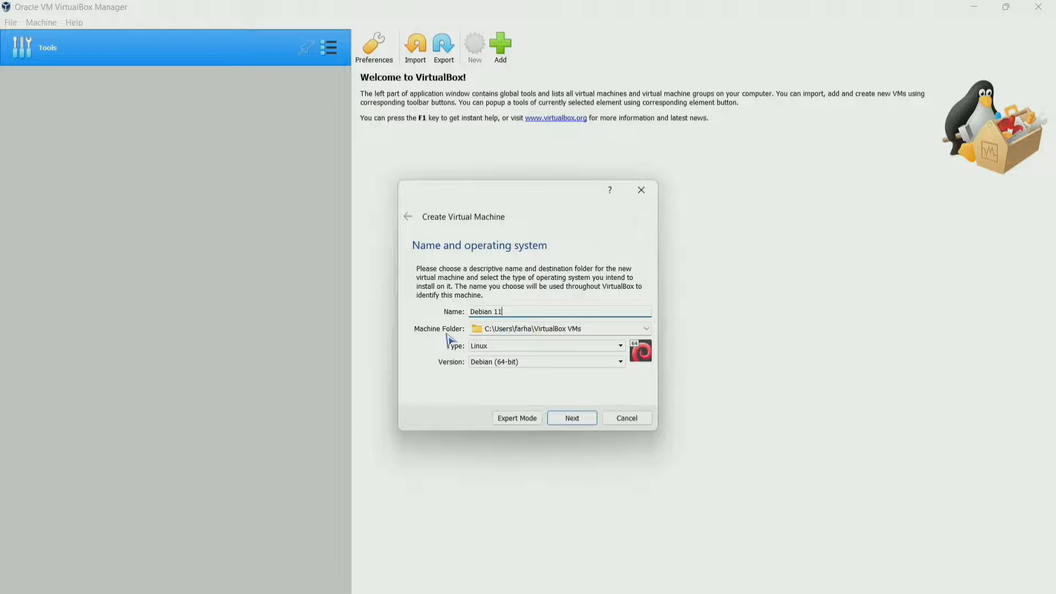
{"action": "left_click", "coordinate": [572, 347]}
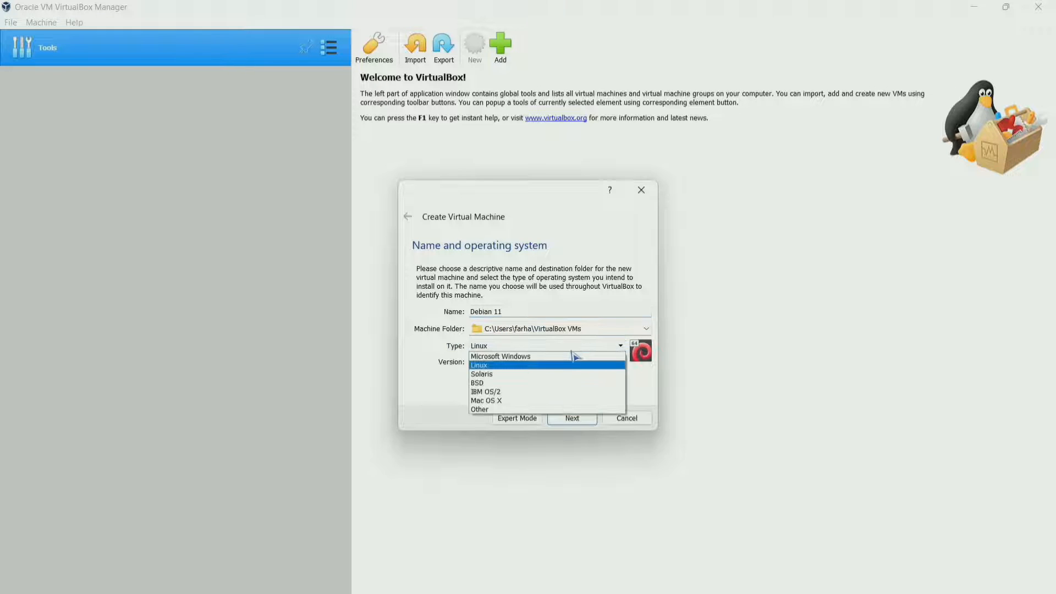
{"action": "left_click", "coordinate": [512, 365]}
{"action": "left_click", "coordinate": [509, 363]}
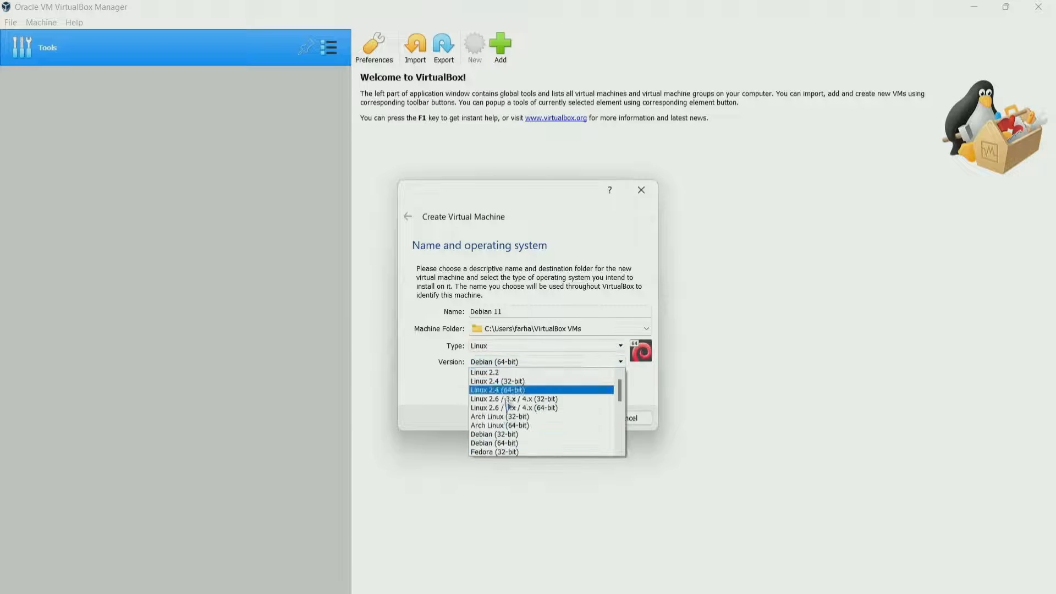
{"action": "left_click", "coordinate": [507, 443]}
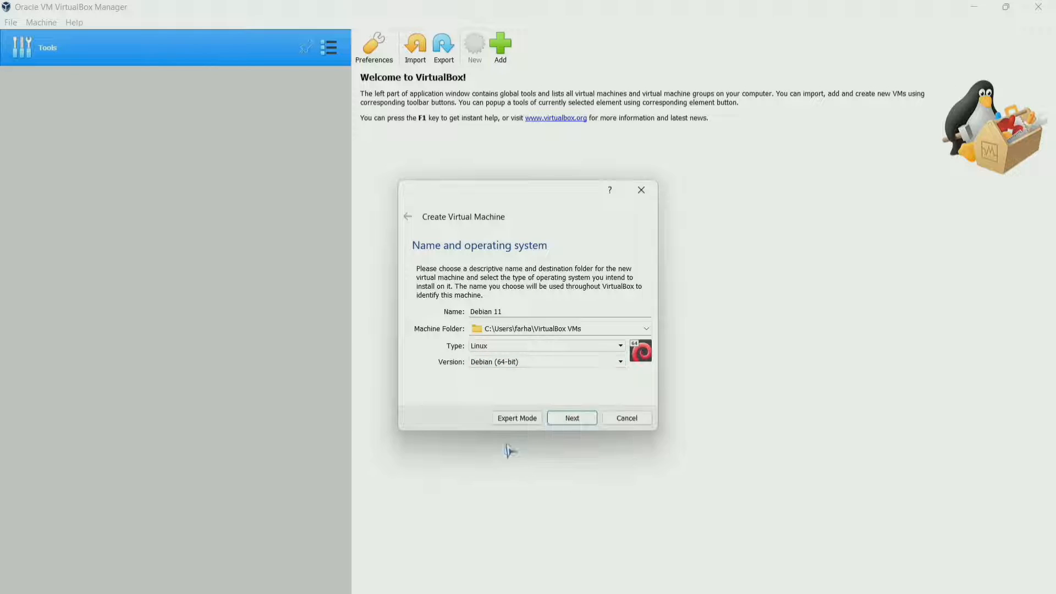
Give the machine 2048 MB of memory.
{"action": "left_click", "coordinate": [589, 423]}
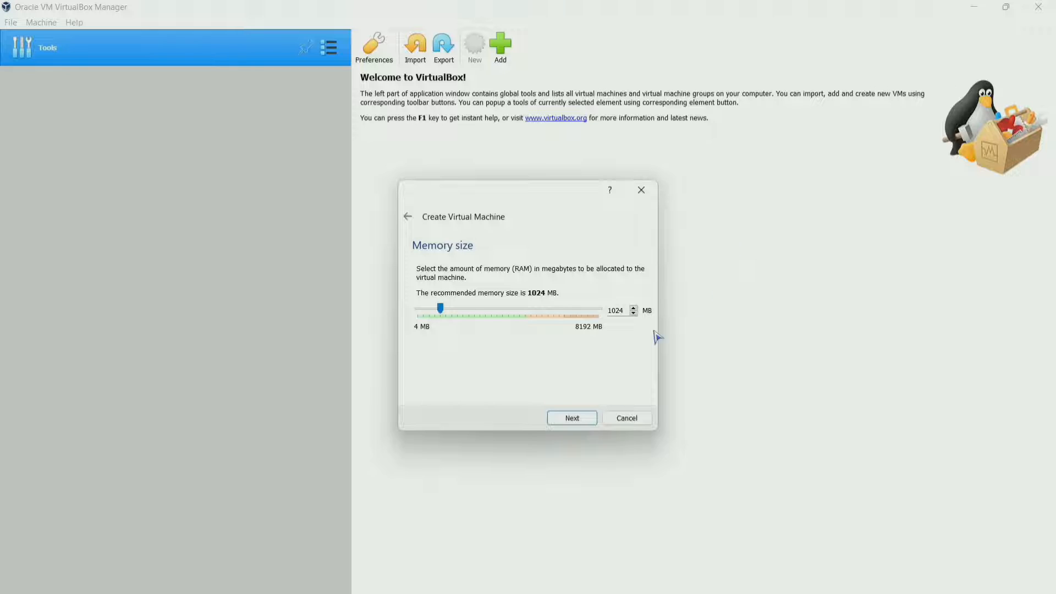
{"action": "double_click", "coordinate": [618, 310]}
{"action": "type", "text": "2048"}
{"action": "left_click", "coordinate": [576, 421]}
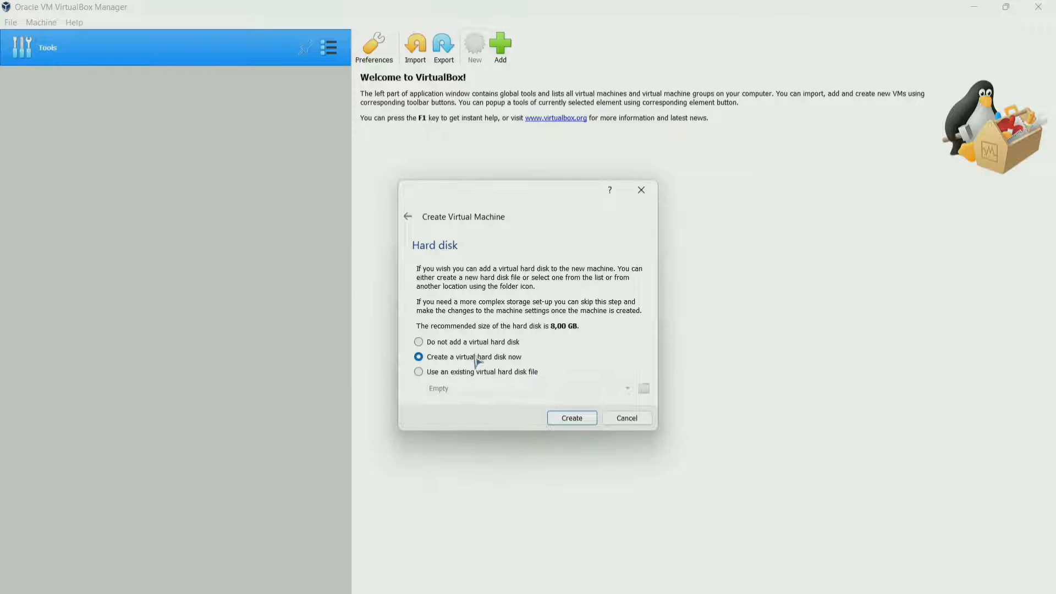
Create a new VDI virtual hard disk using dynamically allocated storage.
{"action": "left_click", "coordinate": [571, 420]}
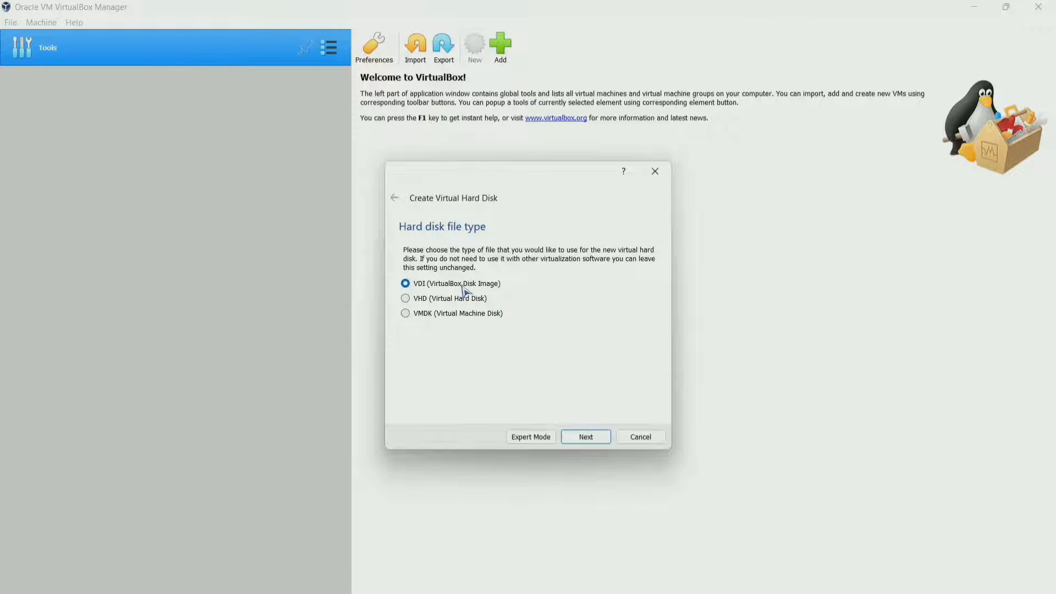
{"action": "left_click", "coordinate": [584, 437]}
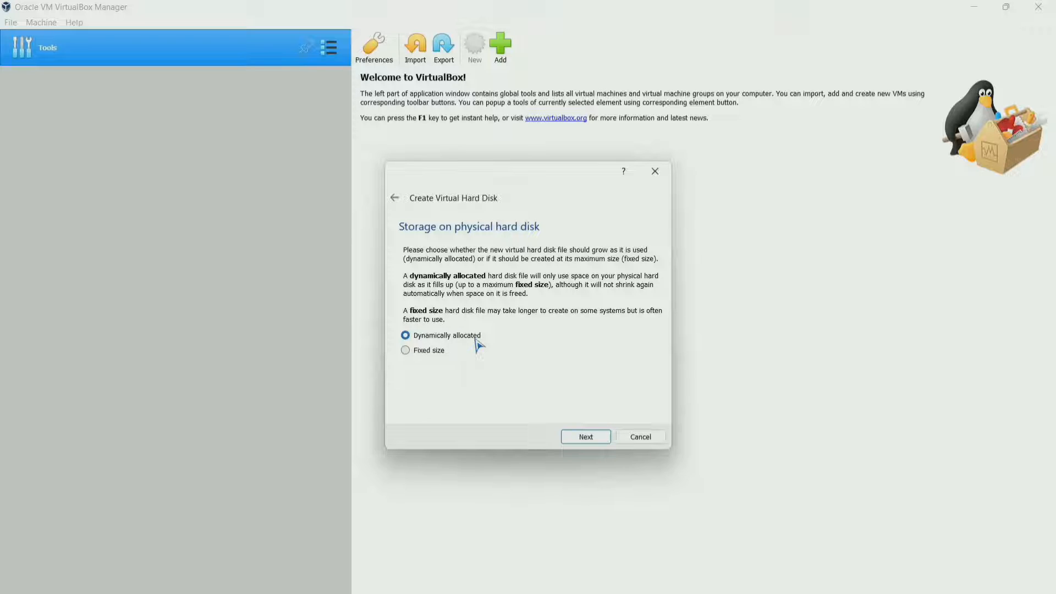
{"action": "left_click", "coordinate": [432, 354]}
{"action": "left_click", "coordinate": [441, 336]}
{"action": "left_click", "coordinate": [586, 437]}
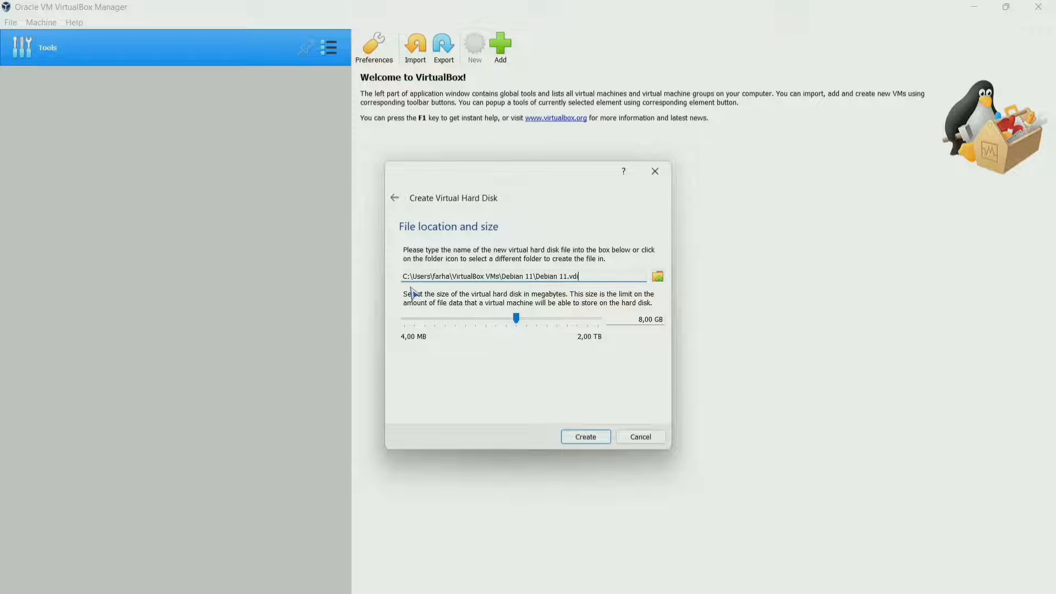
Store the virtual disk file in the D:\debian 11 folder.
{"action": "left_click", "coordinate": [658, 278]}
{"action": "scroll", "coordinate": [436, 352], "scroll_direction": "down", "scroll_amount": 4}
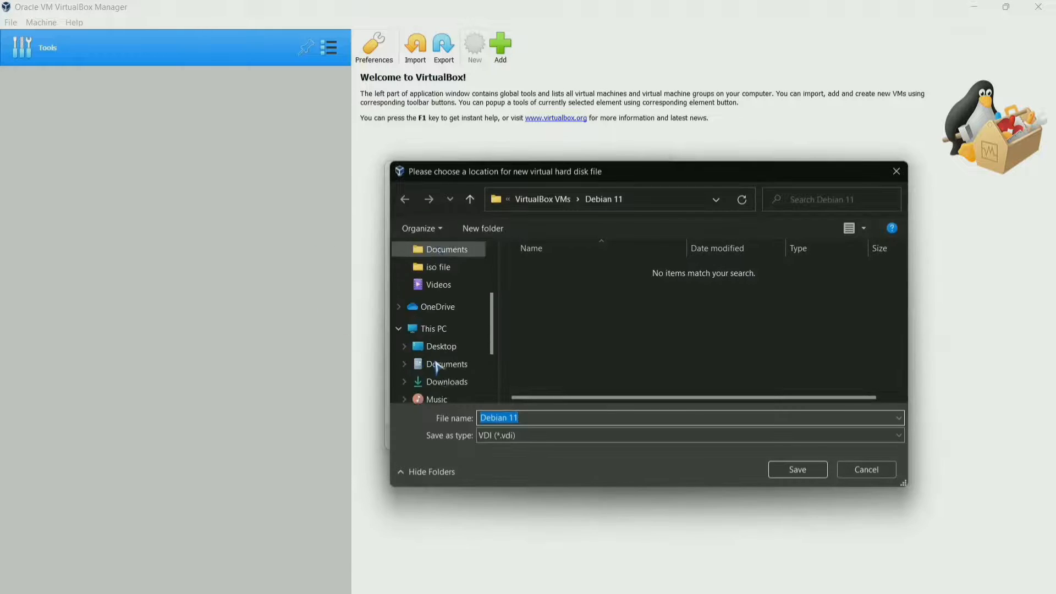
{"action": "scroll", "coordinate": [453, 363], "scroll_direction": "down", "scroll_amount": 3}
{"action": "left_click", "coordinate": [450, 372]}
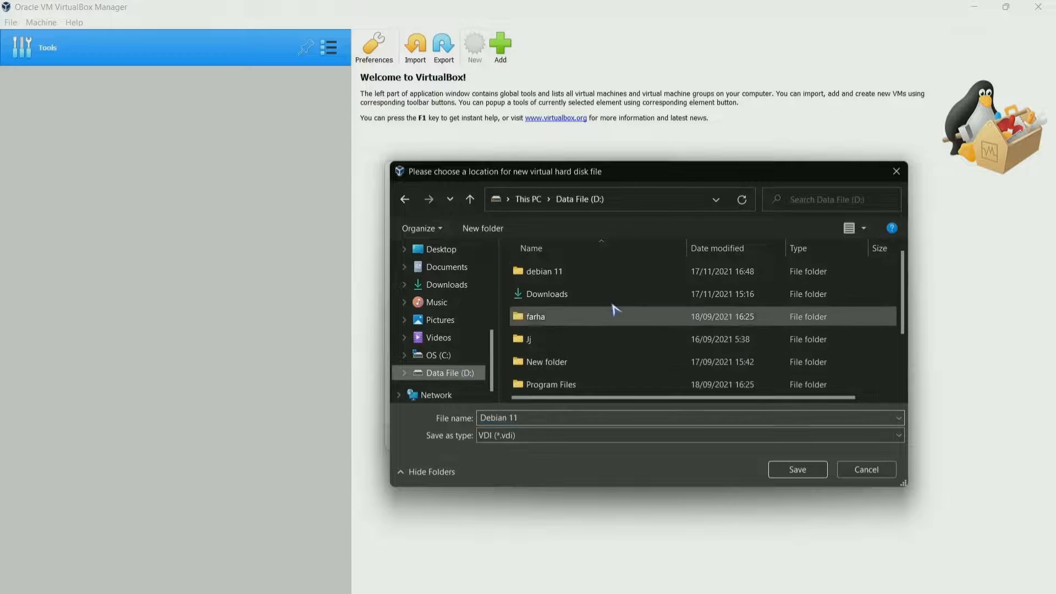
{"action": "left_click", "coordinate": [565, 271]}
{"action": "left_click", "coordinate": [797, 471]}
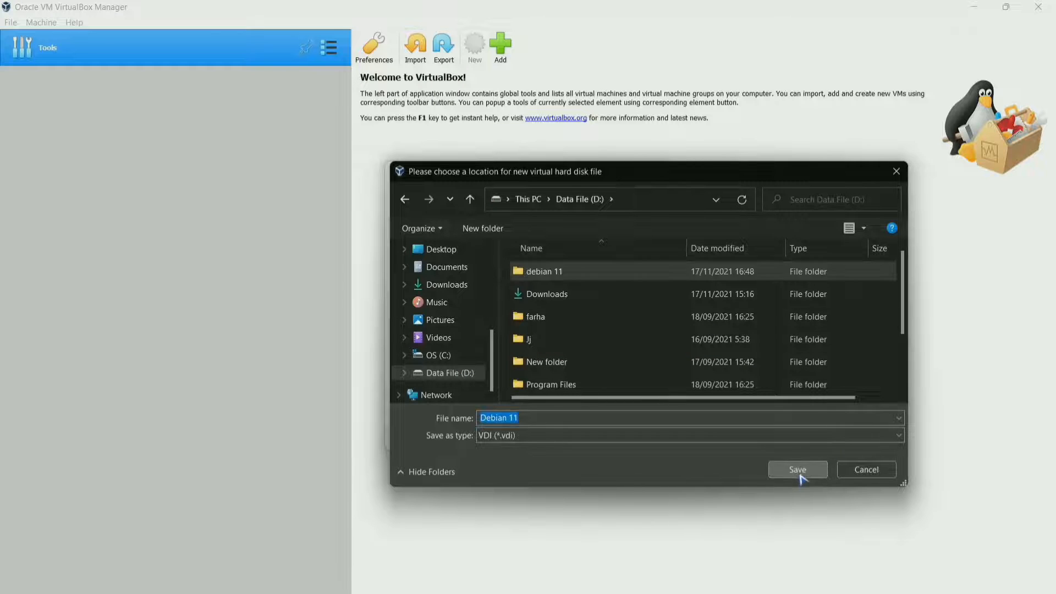
{"action": "left_click", "coordinate": [777, 472]}
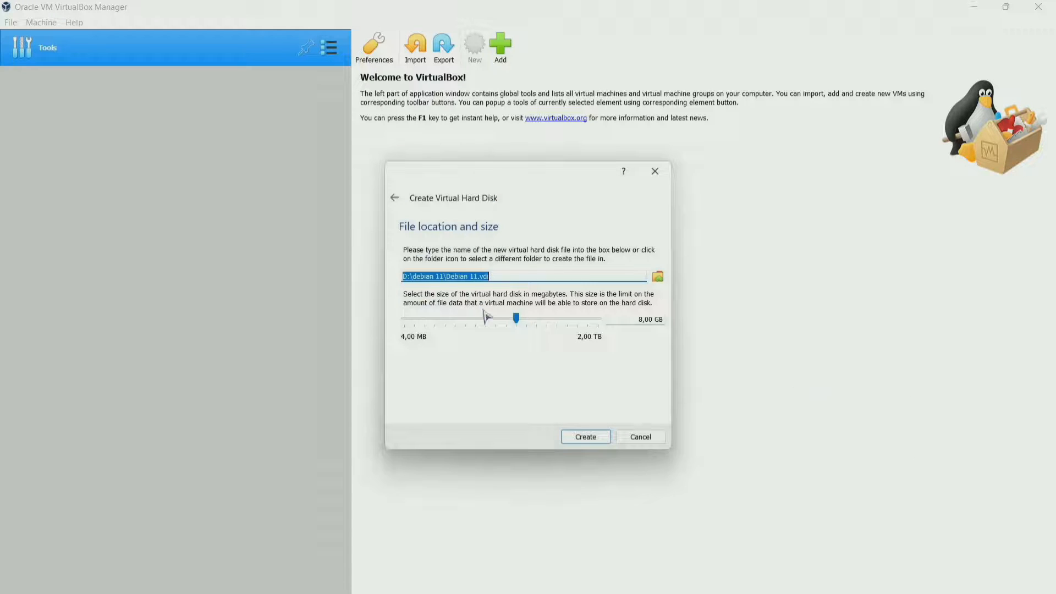
Set the disk size to 10 GB and create the disk.
{"action": "double_click", "coordinate": [641, 320]}
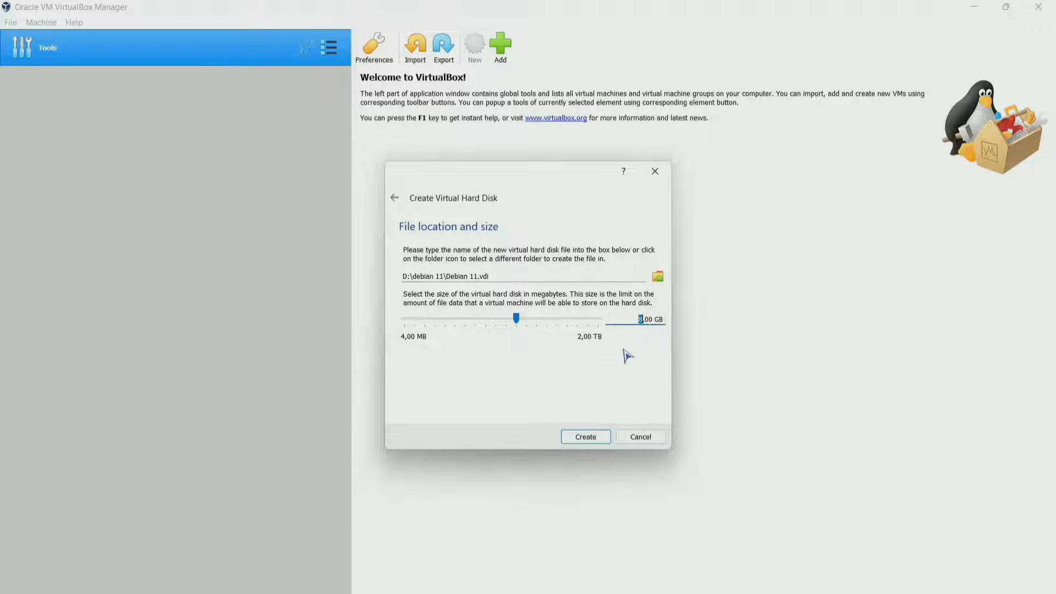
{"action": "left_click", "coordinate": [645, 321]}
{"action": "double_click", "coordinate": [640, 320]}
{"action": "type", "text": "10"}
{"action": "left_click", "coordinate": [598, 437]}
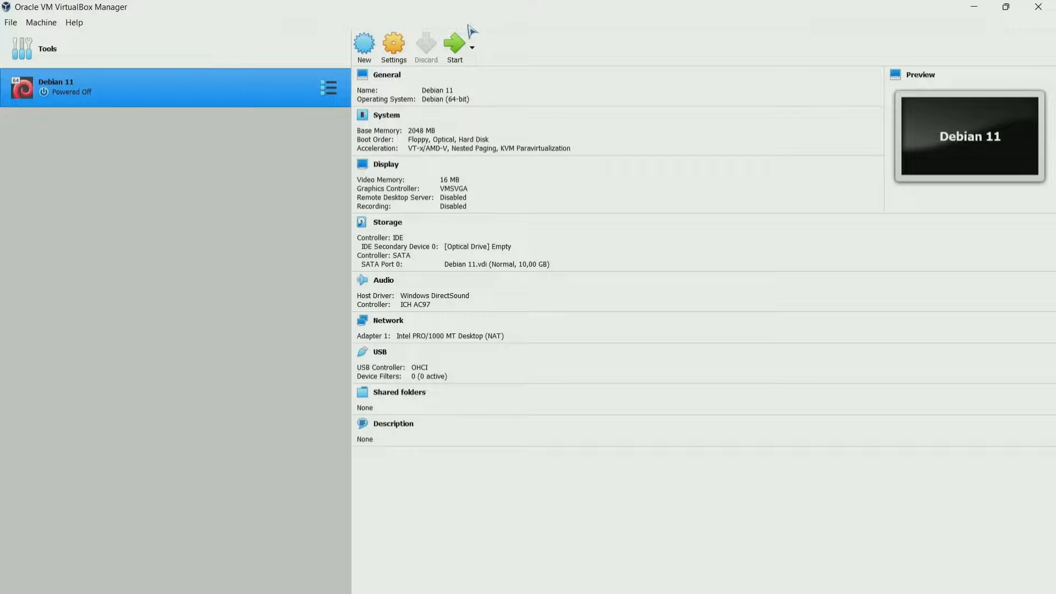
Start Debian 11 with debian-11.1.0-amd64-DVD-iso.iso added and chosen as the start-up disk.
{"action": "left_click", "coordinate": [457, 47]}
{"action": "left_click", "coordinate": [459, 49]}
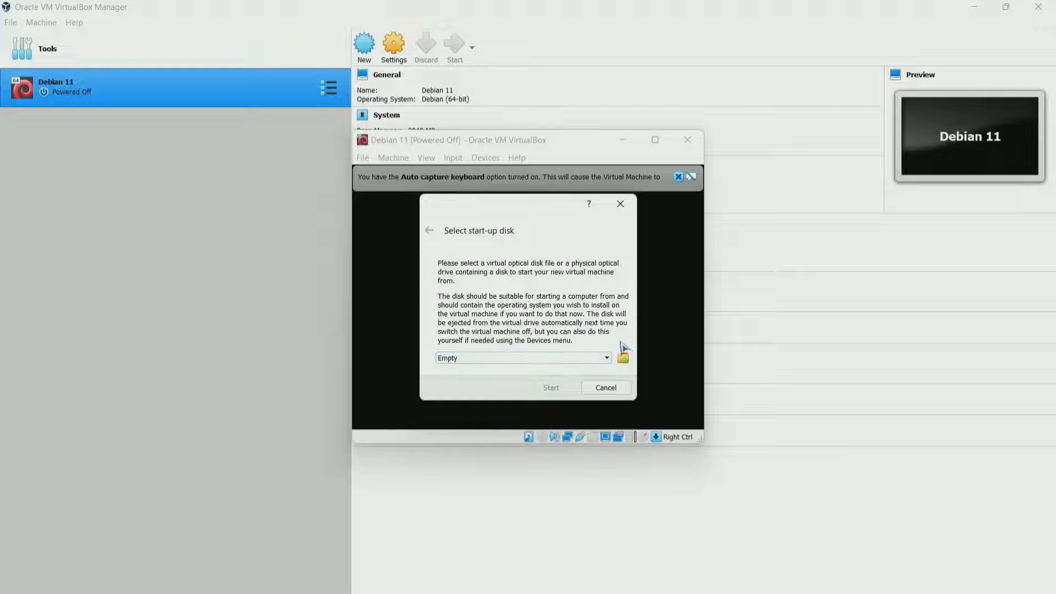
{"action": "left_click", "coordinate": [624, 358]}
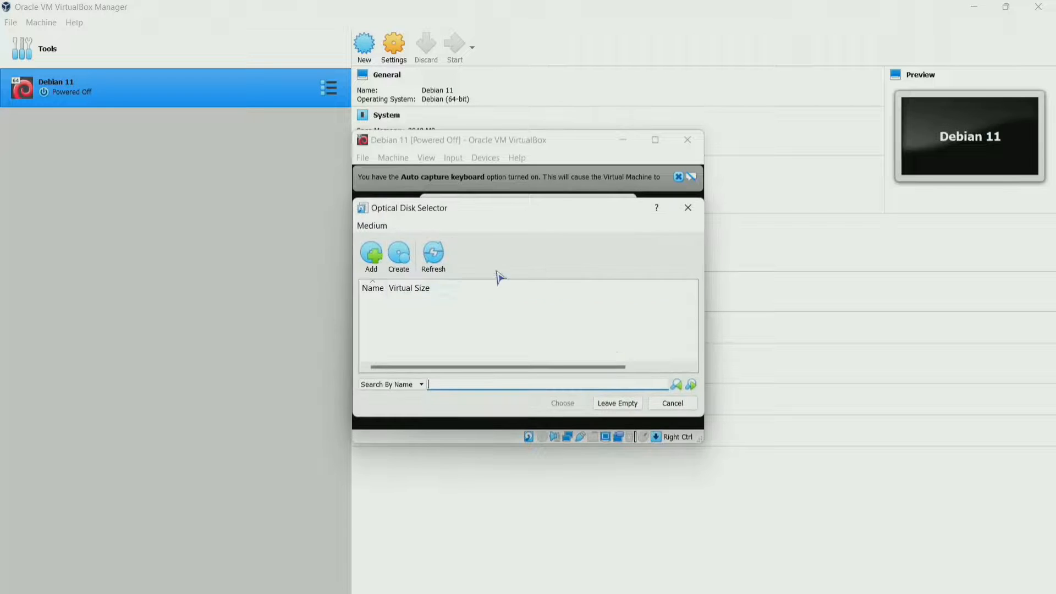
{"action": "left_click", "coordinate": [372, 253]}
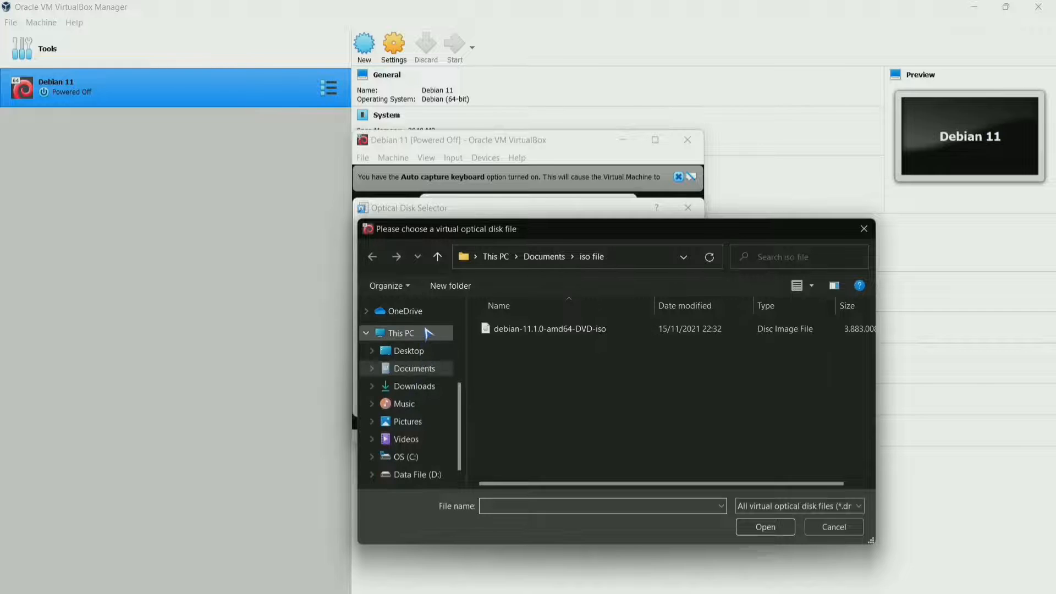
{"action": "left_click", "coordinate": [525, 330]}
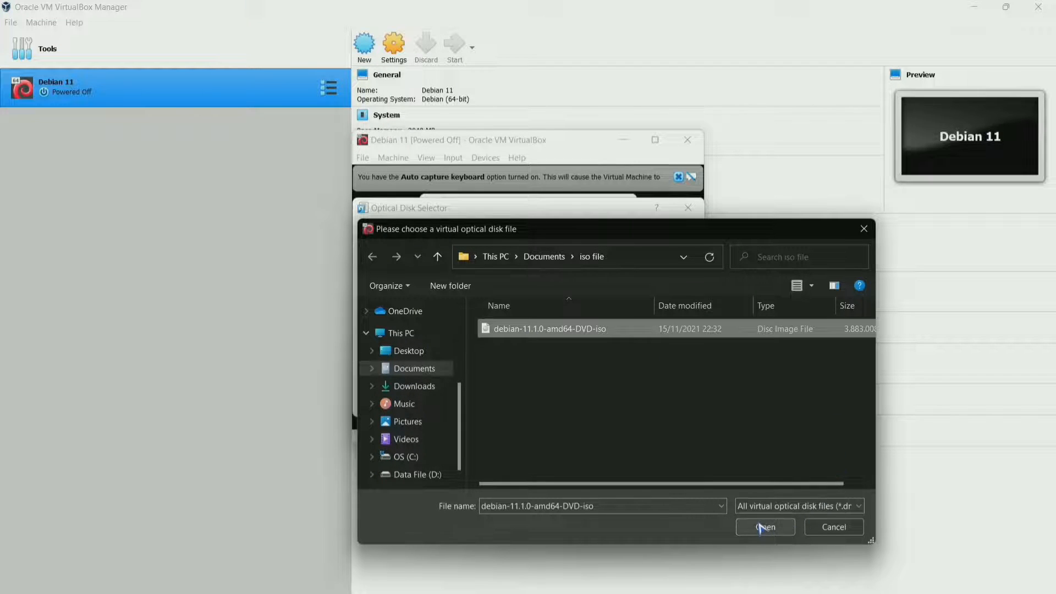
{"action": "left_click", "coordinate": [775, 527]}
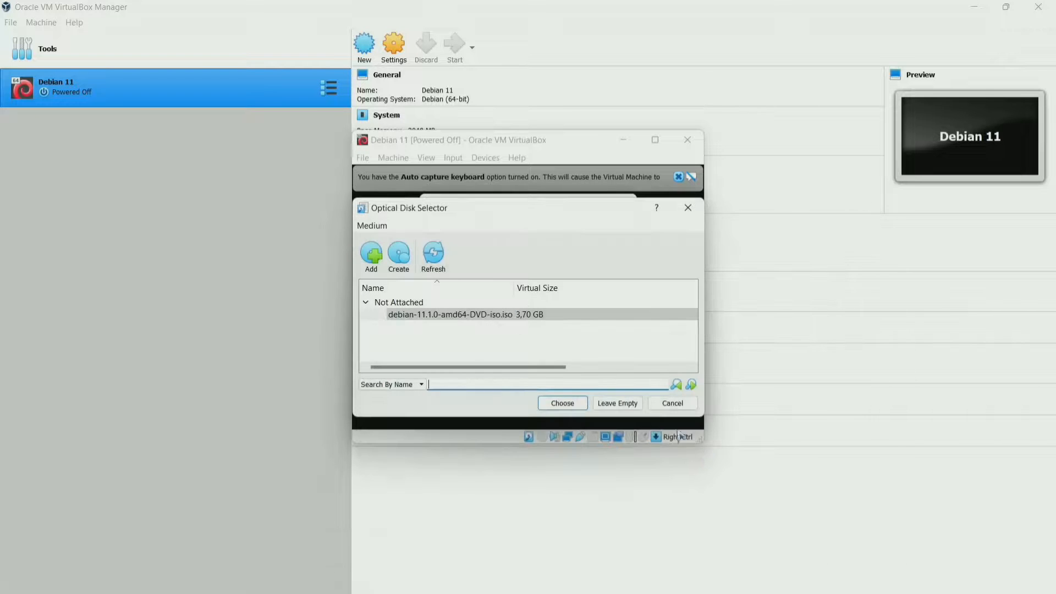
{"action": "left_click", "coordinate": [530, 317]}
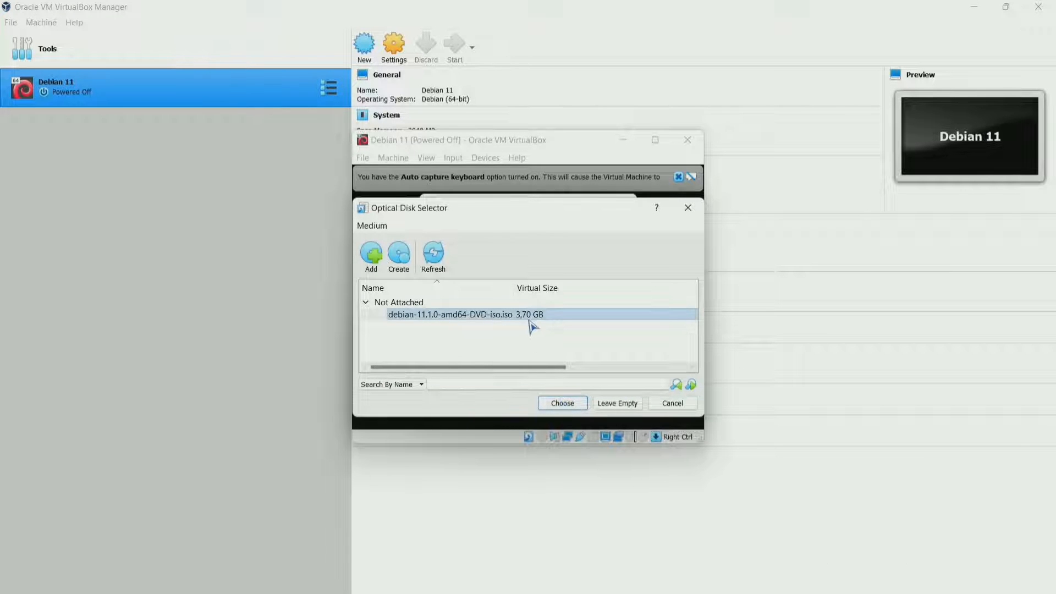
{"action": "left_click", "coordinate": [565, 403]}
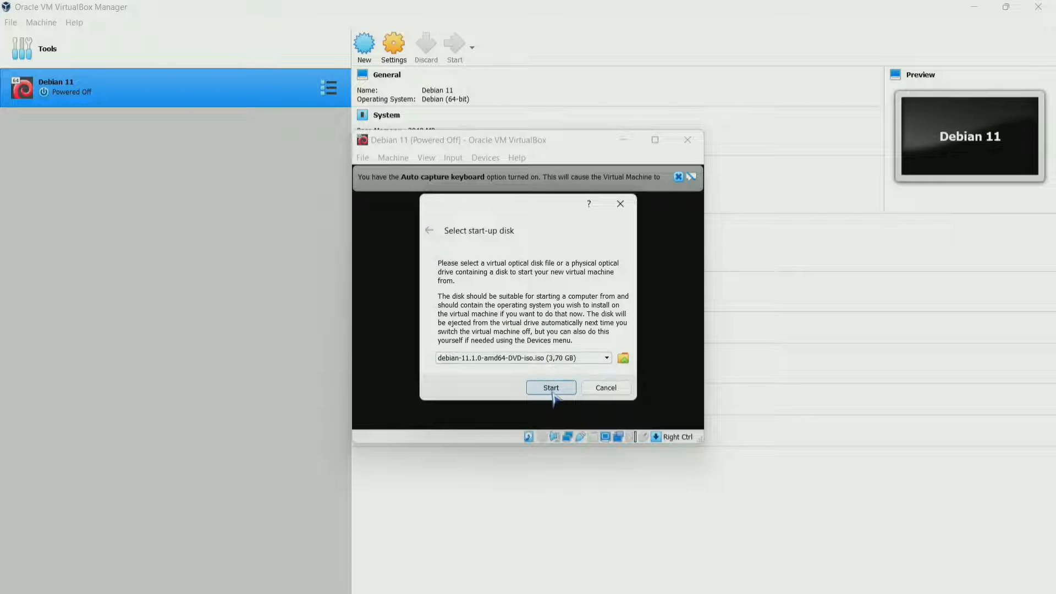
Boot from the Debian ISO into Graphical install, leaving English highlighted as the language.
{"action": "left_click", "coordinate": [551, 388]}
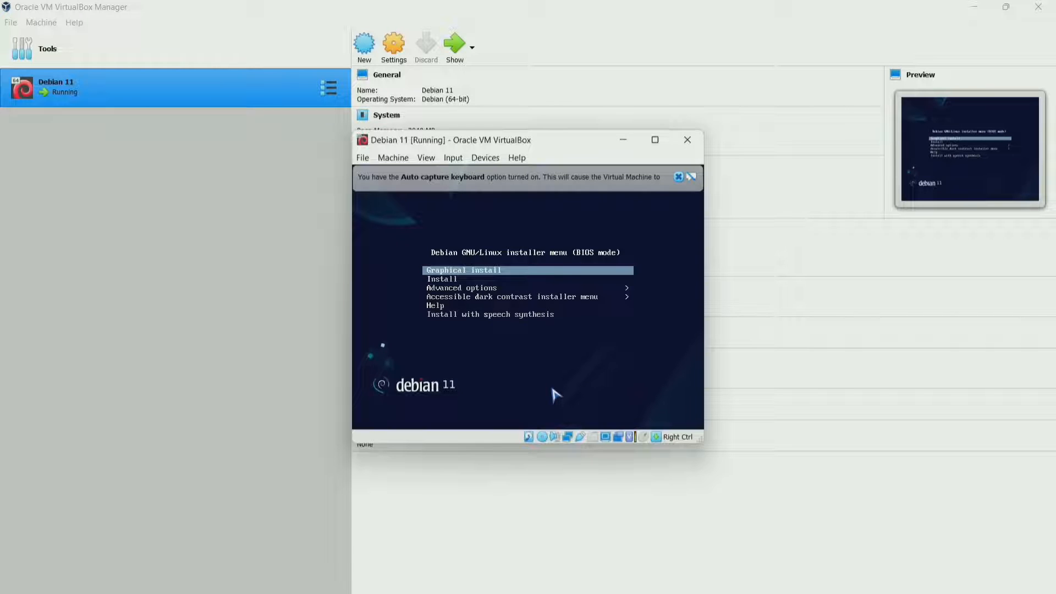
{"action": "key", "text": "Down"}
{"action": "key", "text": "Up"}
{"action": "key", "text": "Return"}
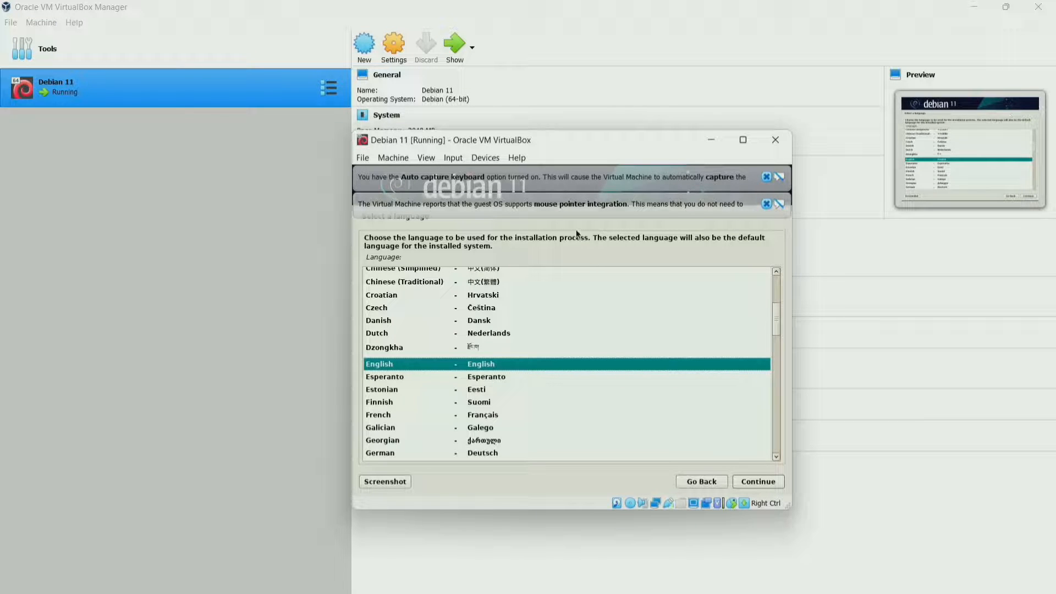
{"action": "key", "text": "Down"}
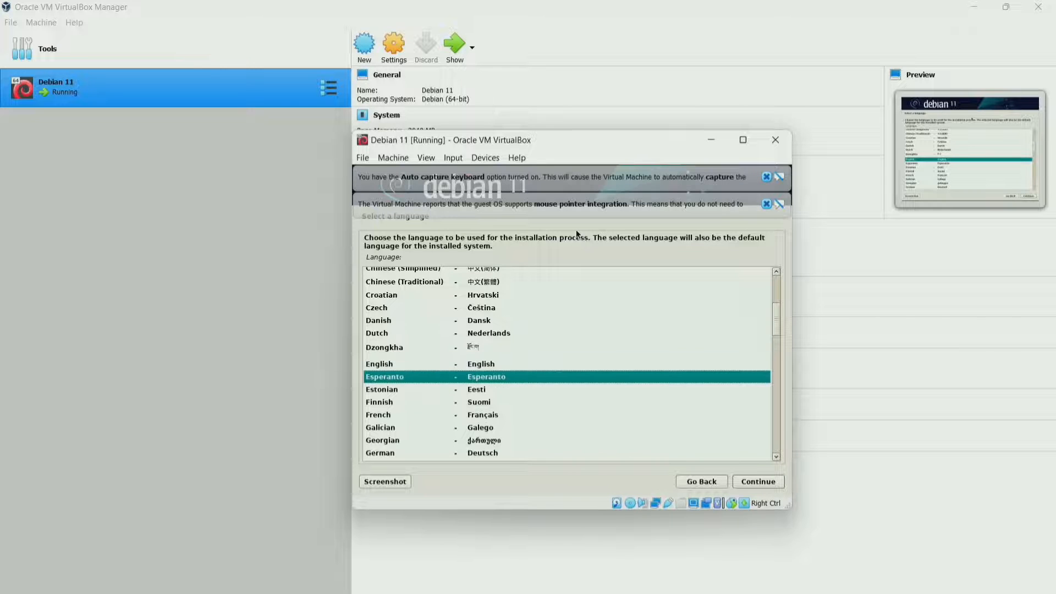
{"action": "key", "text": "Up"}
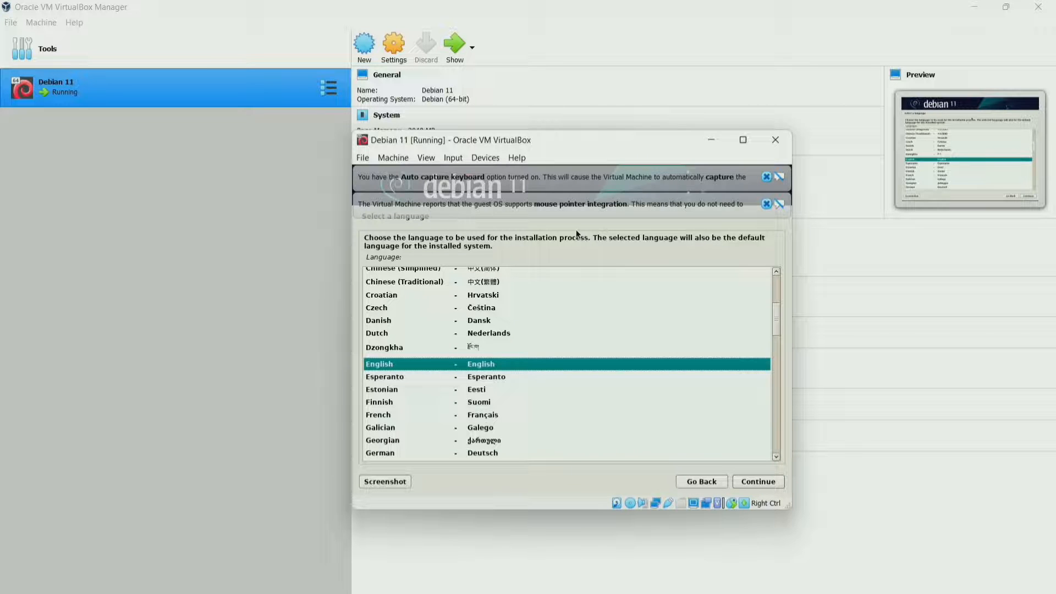
Choose English, location Indonesia (other > Asia), en_US.UTF-8 locale and American English keymap.
{"action": "key", "text": "Return"}
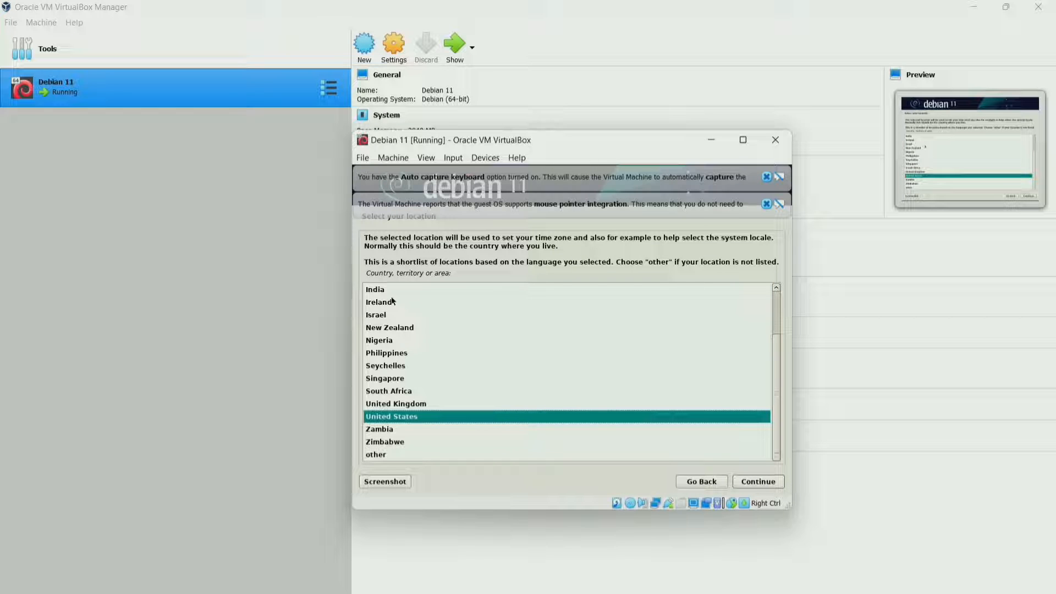
{"action": "double_click", "coordinate": [373, 455]}
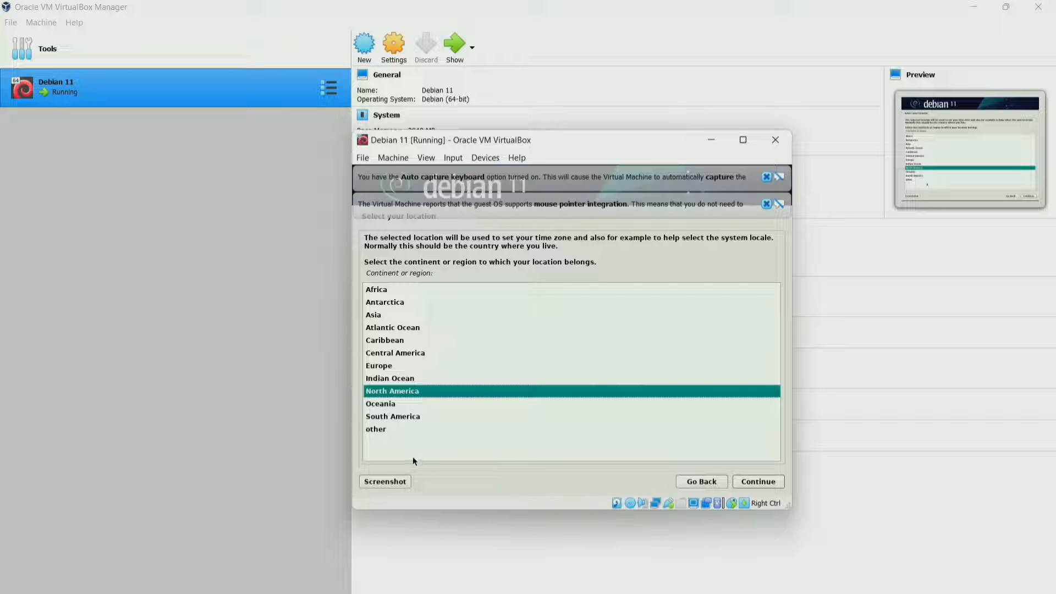
{"action": "left_click", "coordinate": [373, 317]}
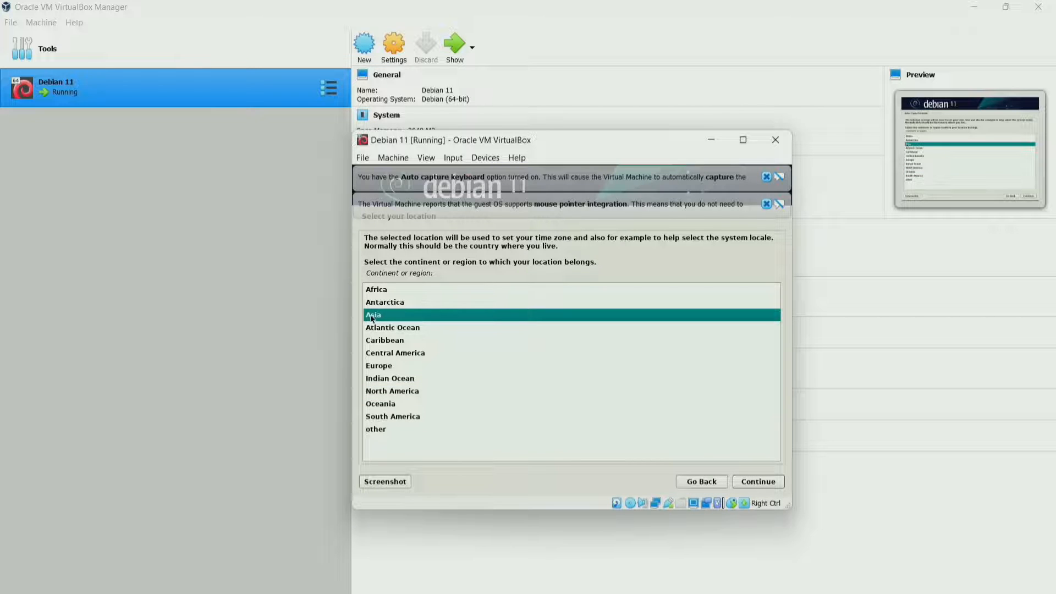
{"action": "left_click", "coordinate": [758, 482]}
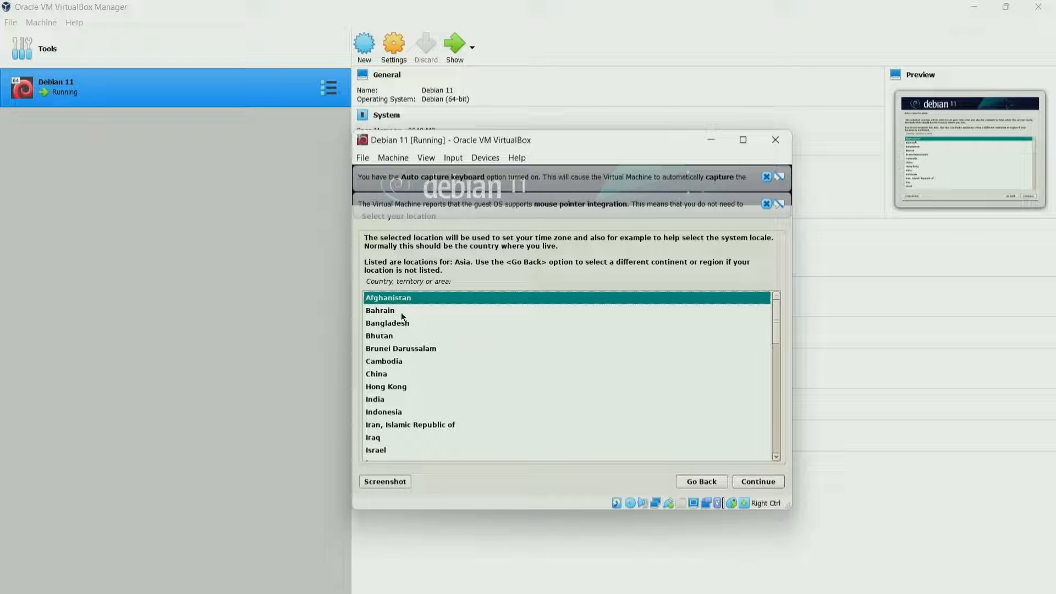
{"action": "left_click", "coordinate": [391, 412]}
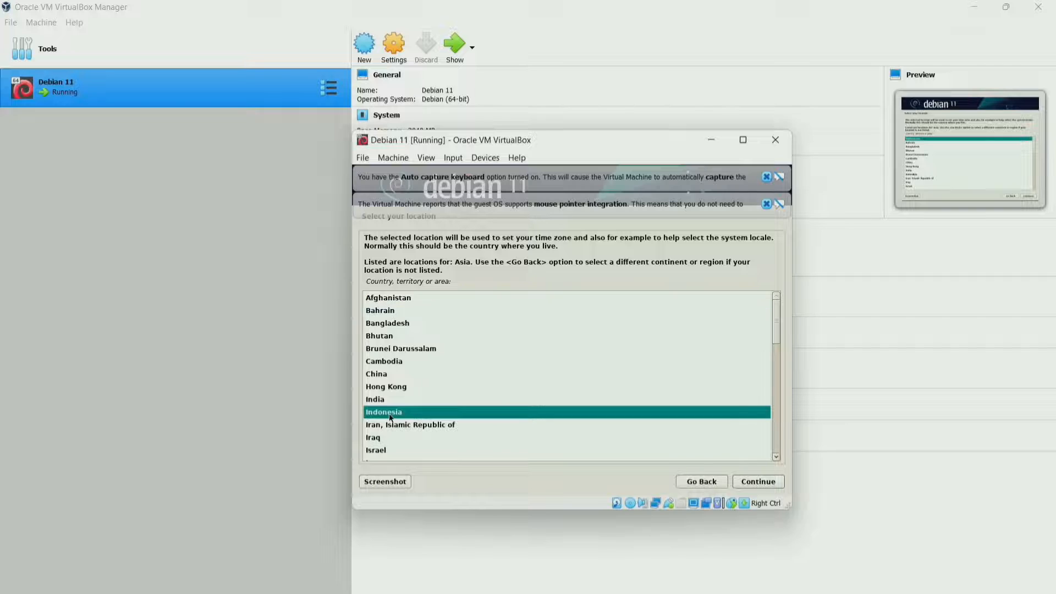
{"action": "left_click", "coordinate": [759, 482]}
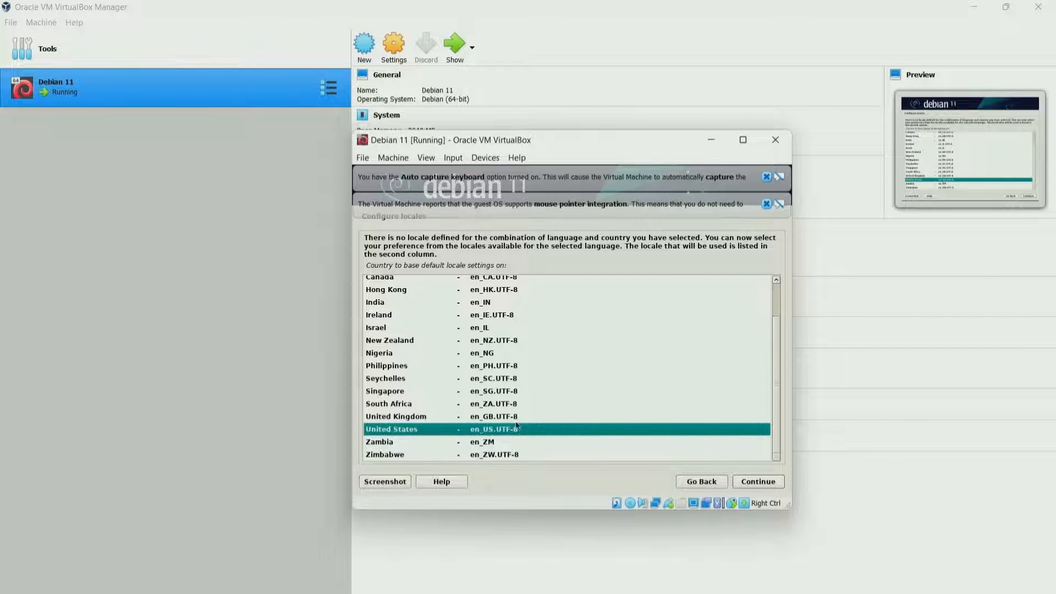
{"action": "left_click", "coordinate": [758, 482]}
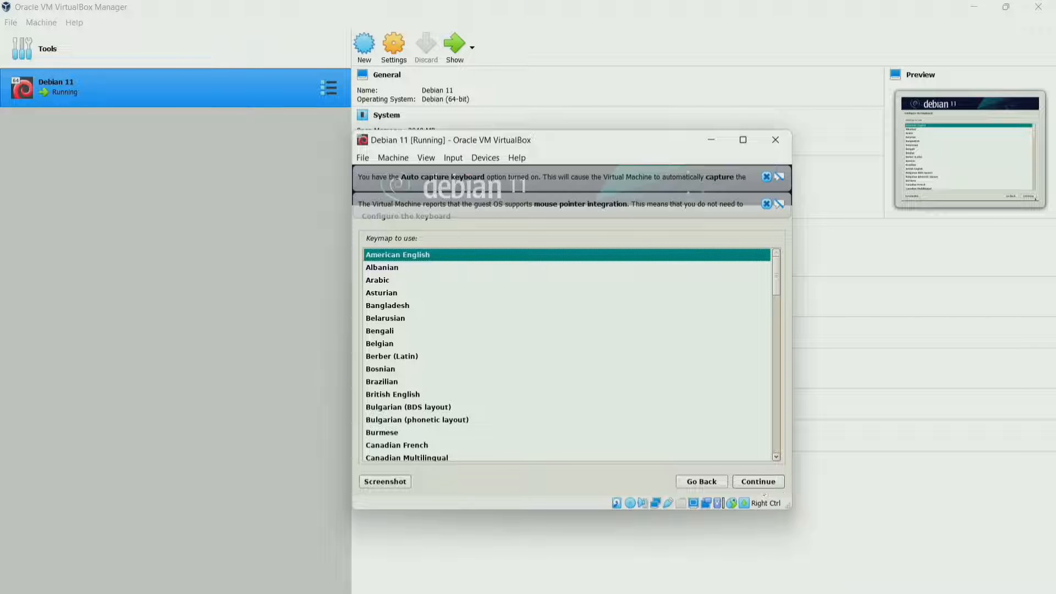
{"action": "left_click", "coordinate": [761, 483]}
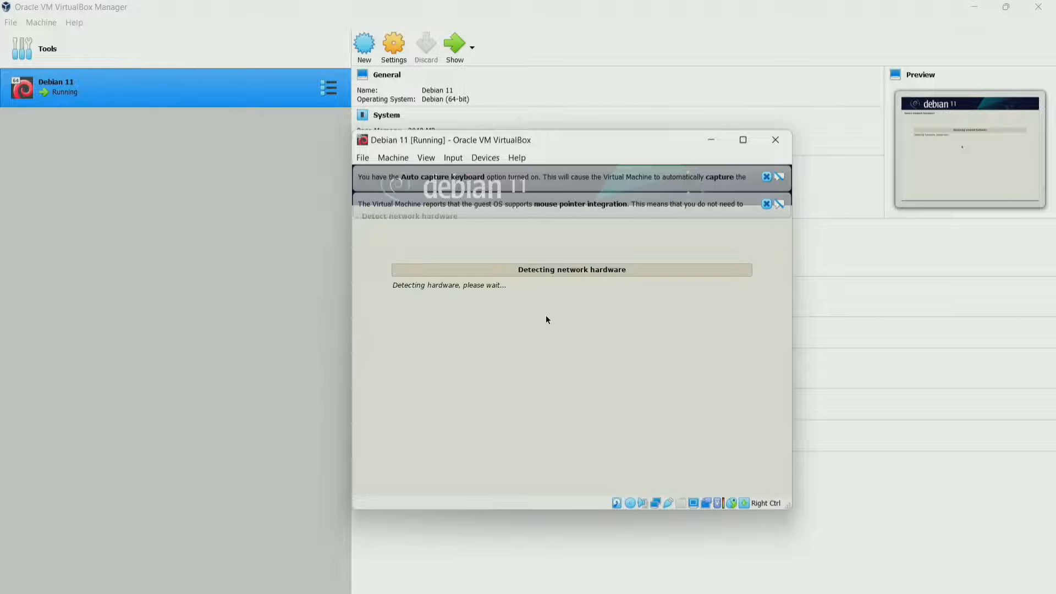
Dismiss the mouse integration and keyboard auto-capture notices above the guest screen.
{"action": "left_click", "coordinate": [766, 204]}
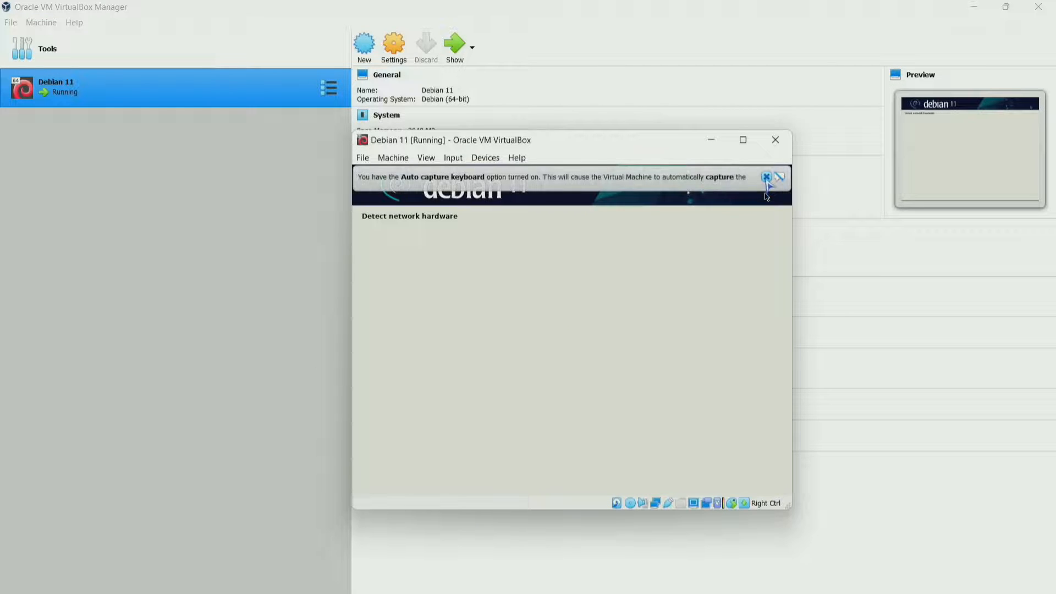
{"action": "left_click", "coordinate": [766, 177]}
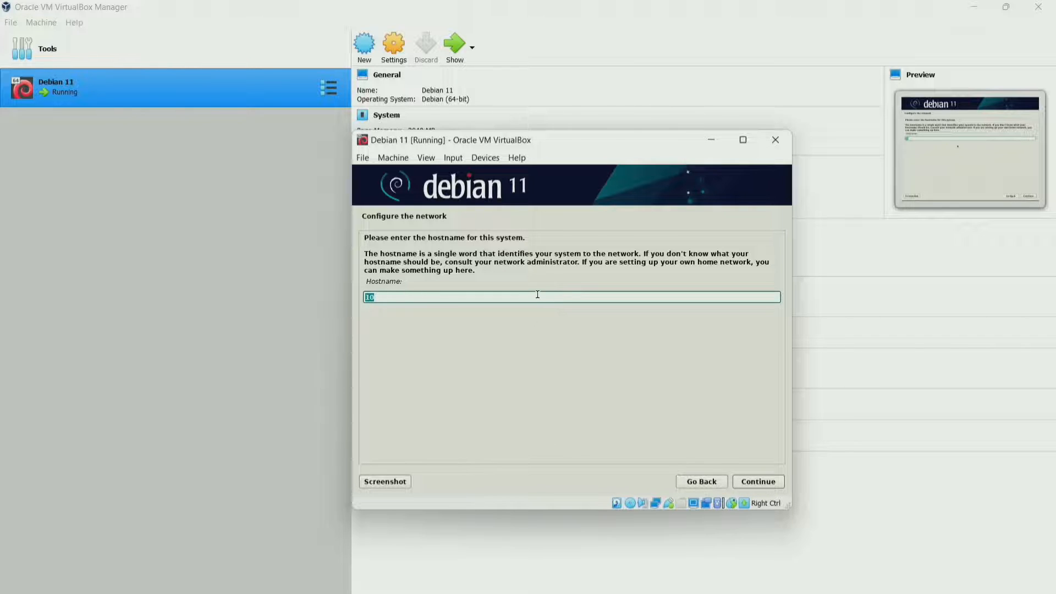
Replace the preset hostname with KelompokDebian and leave the domain name blank.
{"action": "left_click_drag", "start_coordinate": [416, 294], "coordinate": [356, 295]}
{"action": "key", "text": "BackSpace"}
{"action": "type", "text": "KelompokDeban"}
{"action": "key", "text": "BackSpace"}
{"action": "key", "text": "BackSpace"}
{"action": "type", "text": "ian"}
{"action": "left_click", "coordinate": [753, 483]}
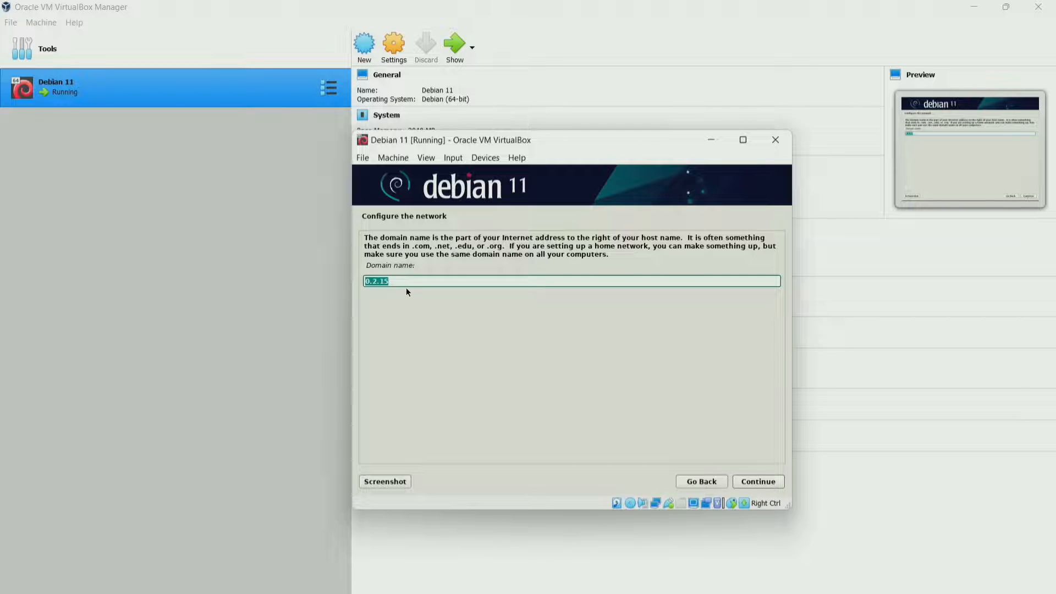
{"action": "key", "text": "BackSpace"}
{"action": "left_click", "coordinate": [758, 483]}
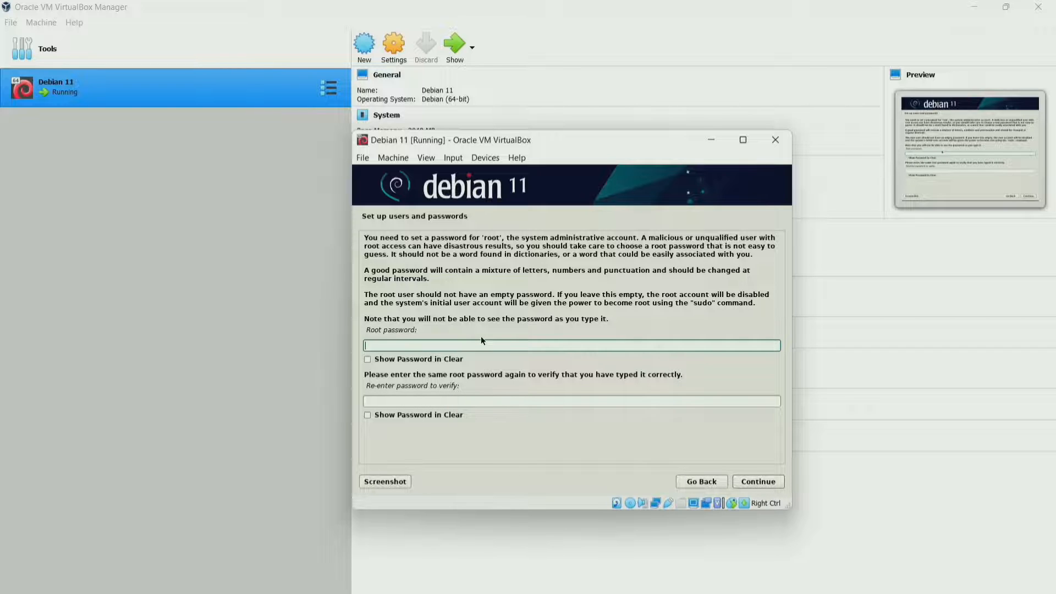
Set the root password and confirm it in the second field.
{"action": "type", "text": "********"}
{"action": "left_click", "coordinate": [557, 402]}
{"action": "type", "text": "********"}
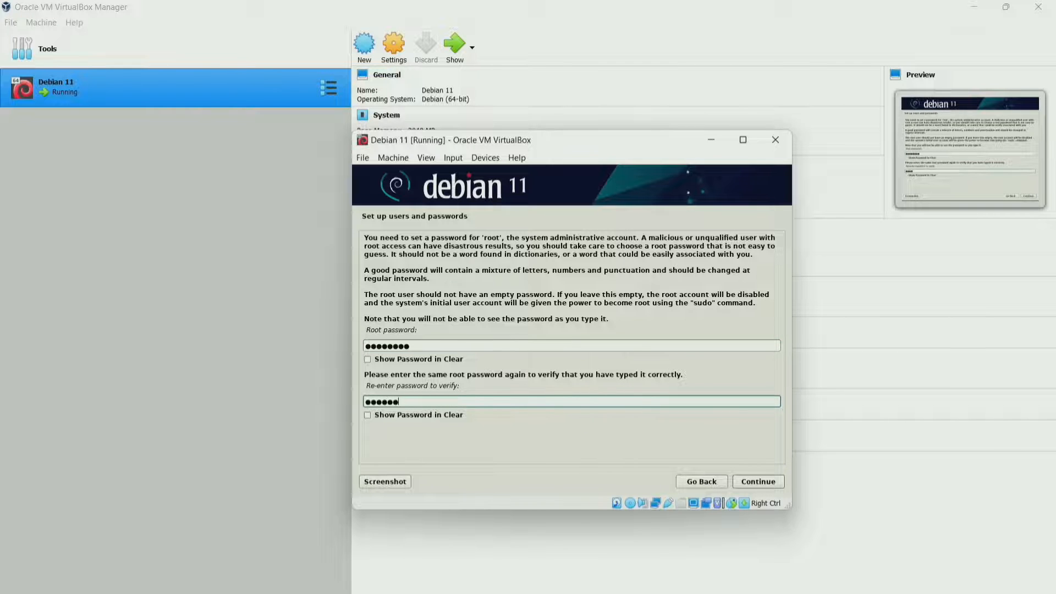
{"action": "left_click", "coordinate": [761, 484]}
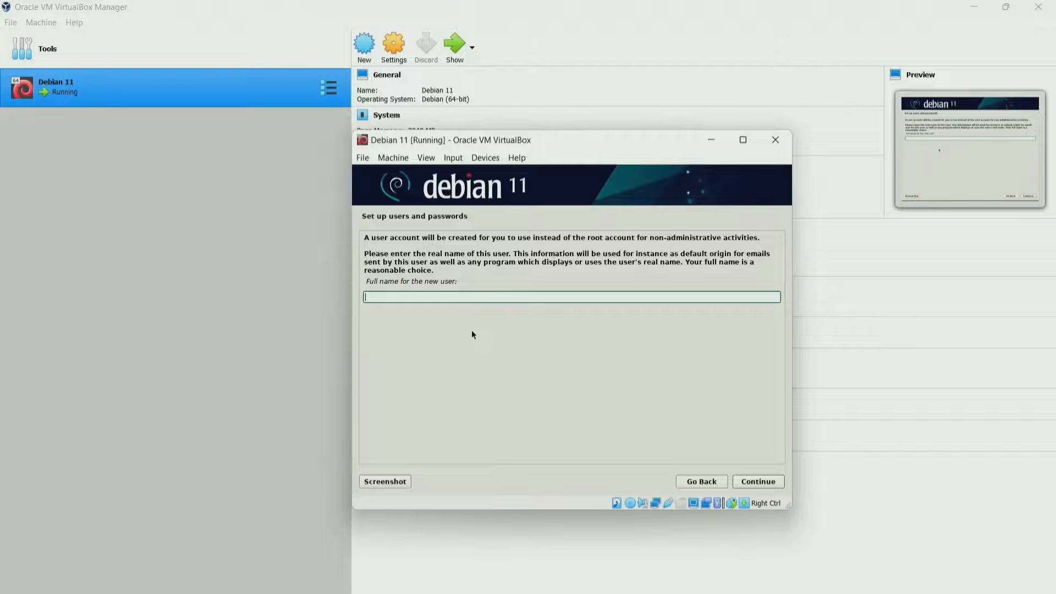
Enter the new user's full name and username, declining the Filter Keys prompt.
{"action": "type", "text": "K"}
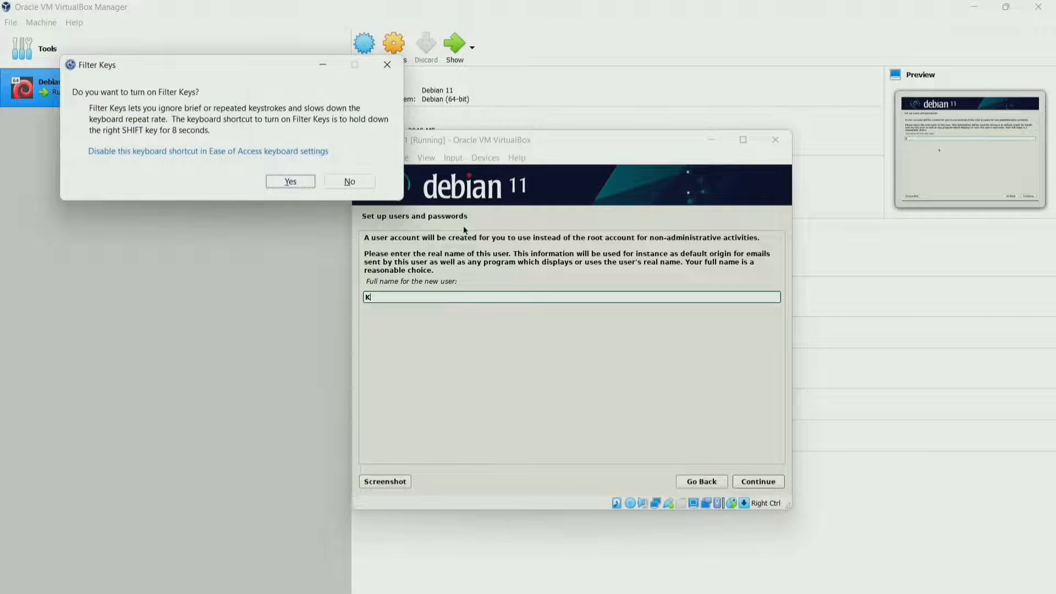
{"action": "left_click", "coordinate": [355, 182]}
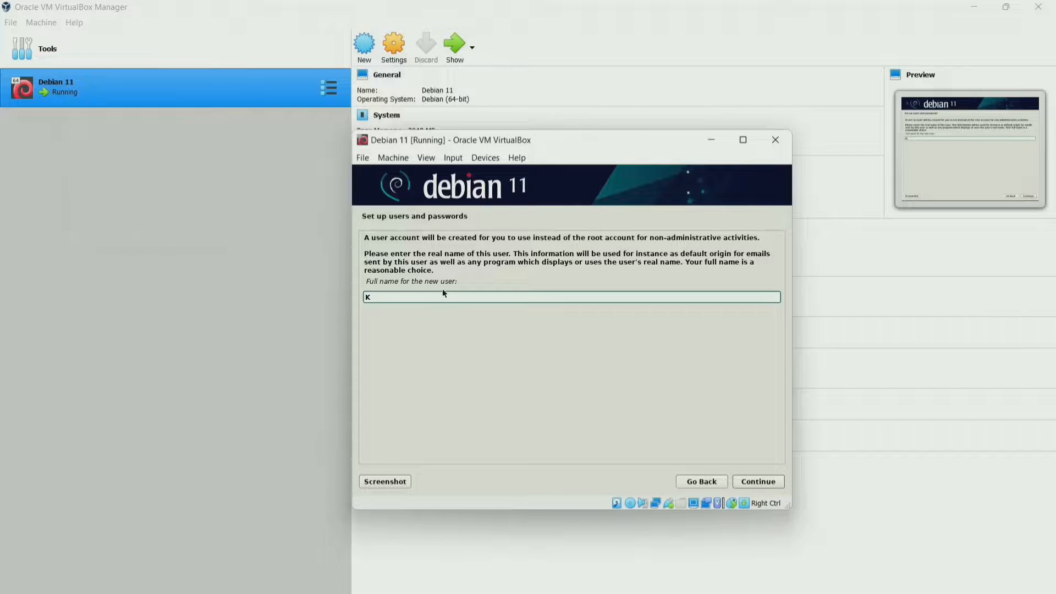
{"action": "type", "text": "elompok Debian"}
{"action": "left_click", "coordinate": [758, 482]}
{"action": "left_click", "coordinate": [415, 275]}
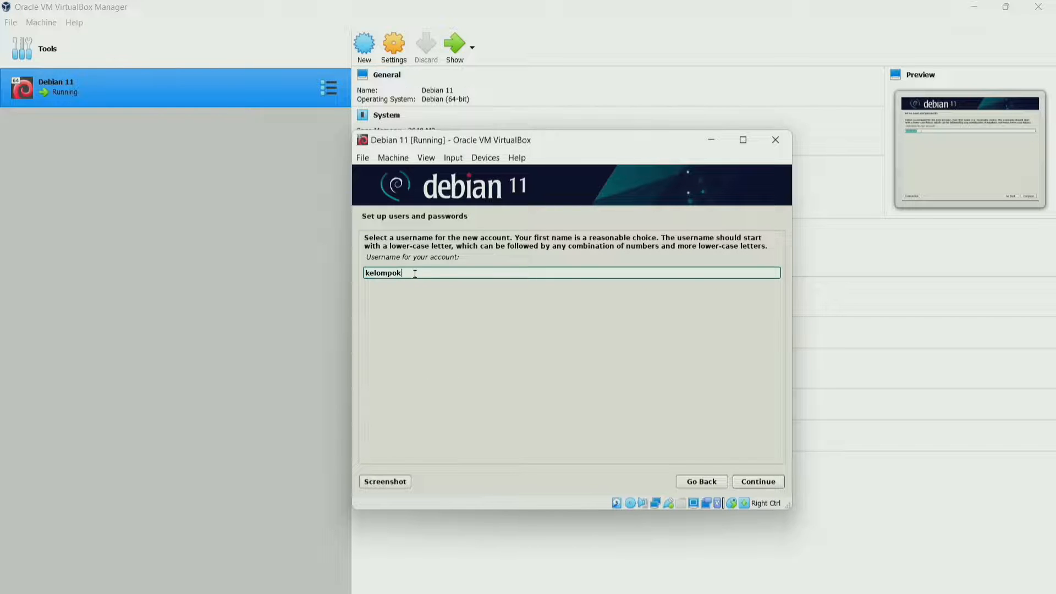
{"action": "type", "text": "debian"}
{"action": "left_click", "coordinate": [762, 482]}
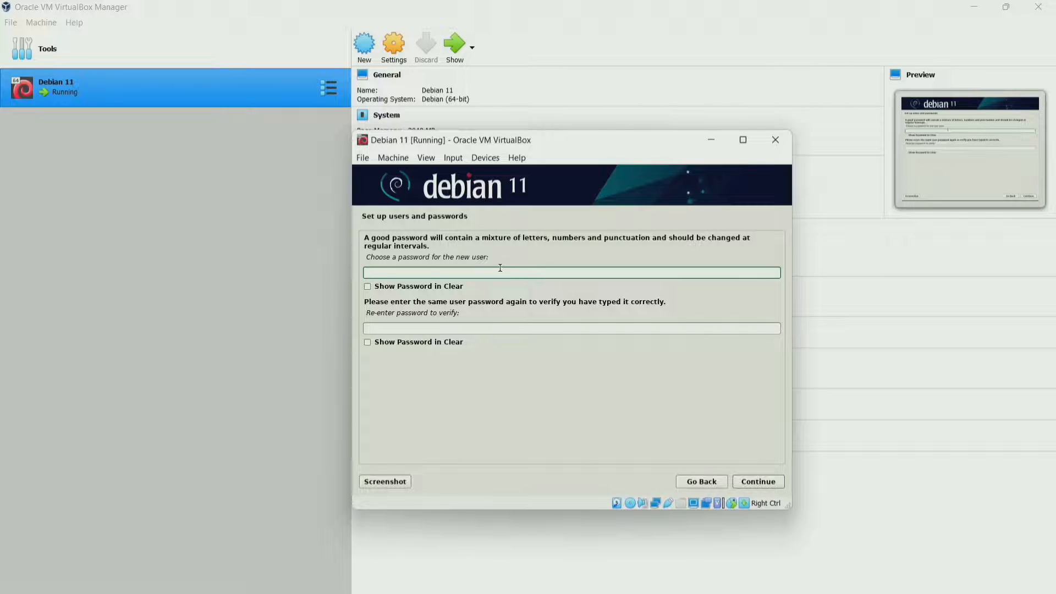
Type the new user's password in both password fields.
{"action": "type", "text": "password"}
{"action": "left_click", "coordinate": [596, 328]}
{"action": "type", "text": "p"}
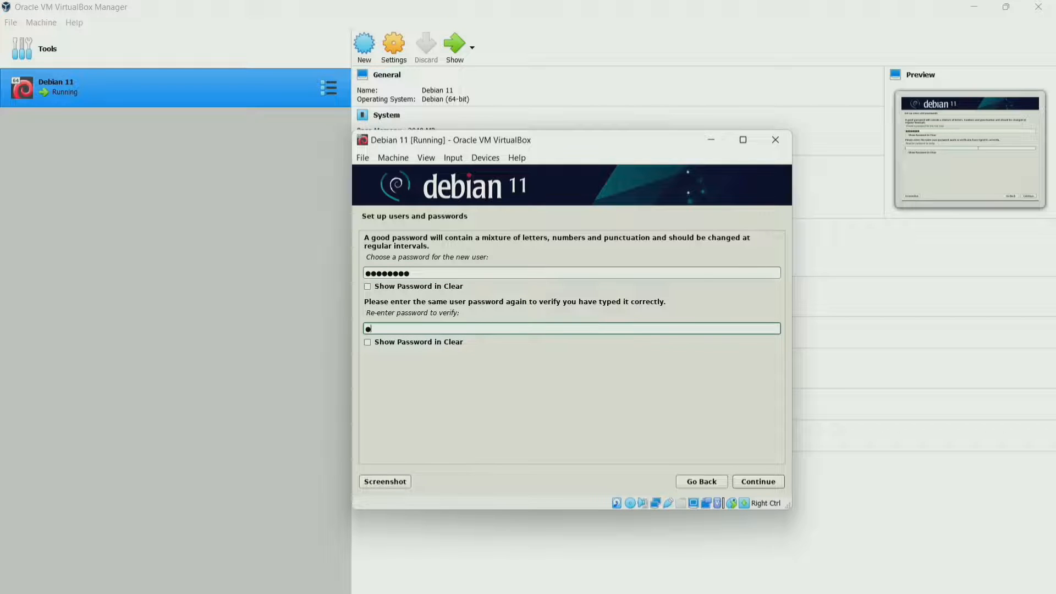
{"action": "type", "text": "assword"}
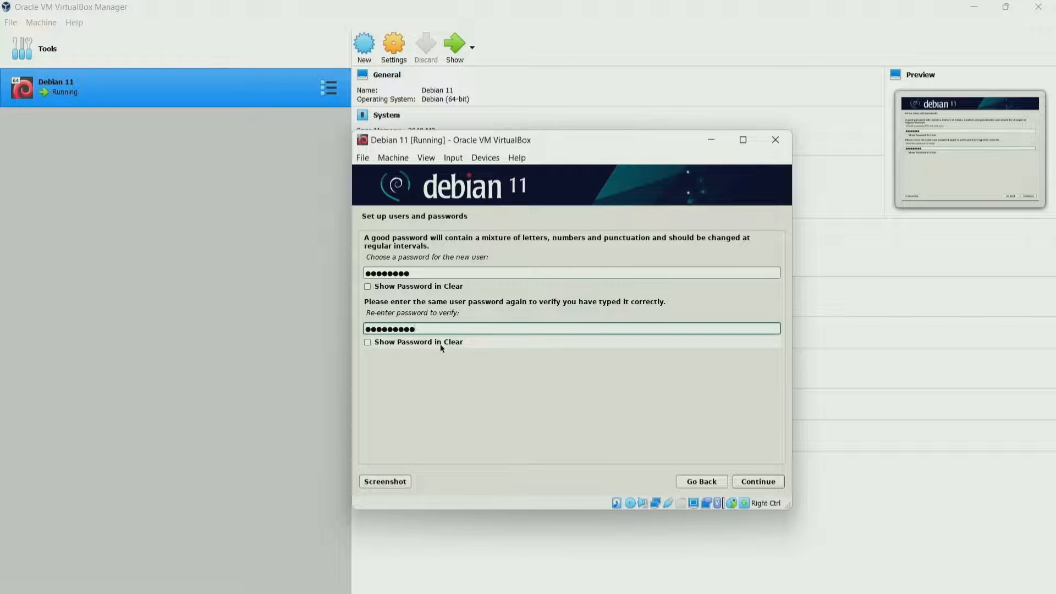
{"action": "double_click", "coordinate": [424, 329]}
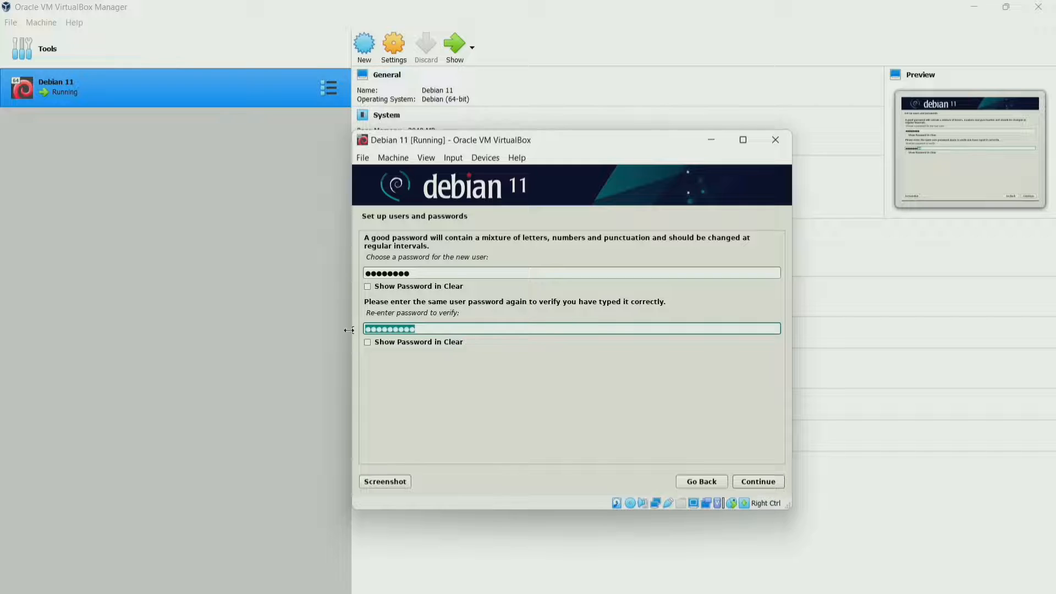
{"action": "type", "text": "password"}
Accept the user password and pick the Western (Sumatra, Jakarta, Java) Indonesian time zone.
{"action": "left_click", "coordinate": [759, 480]}
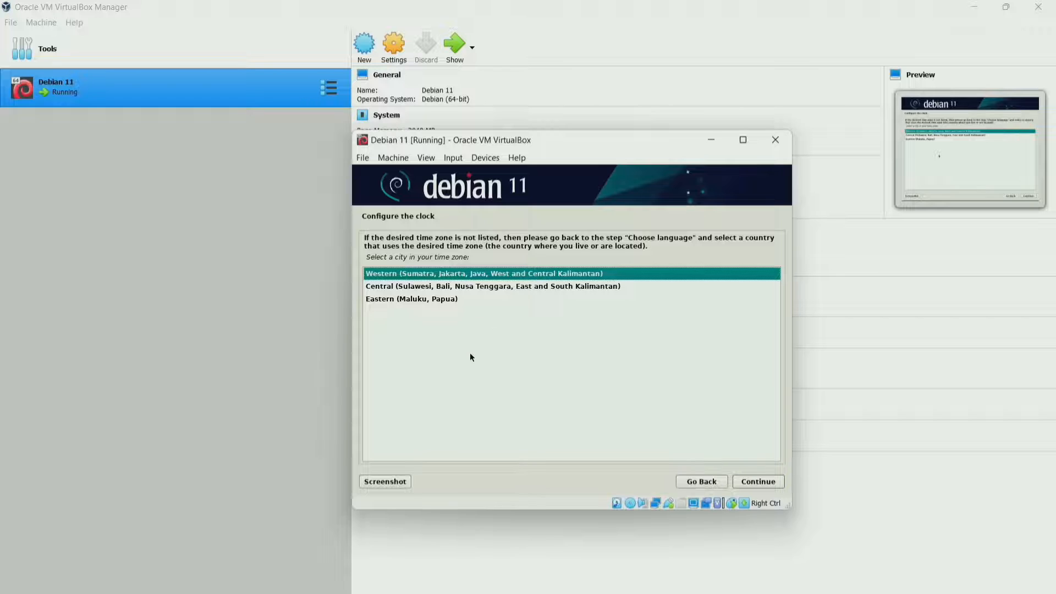
{"action": "left_click", "coordinate": [431, 299]}
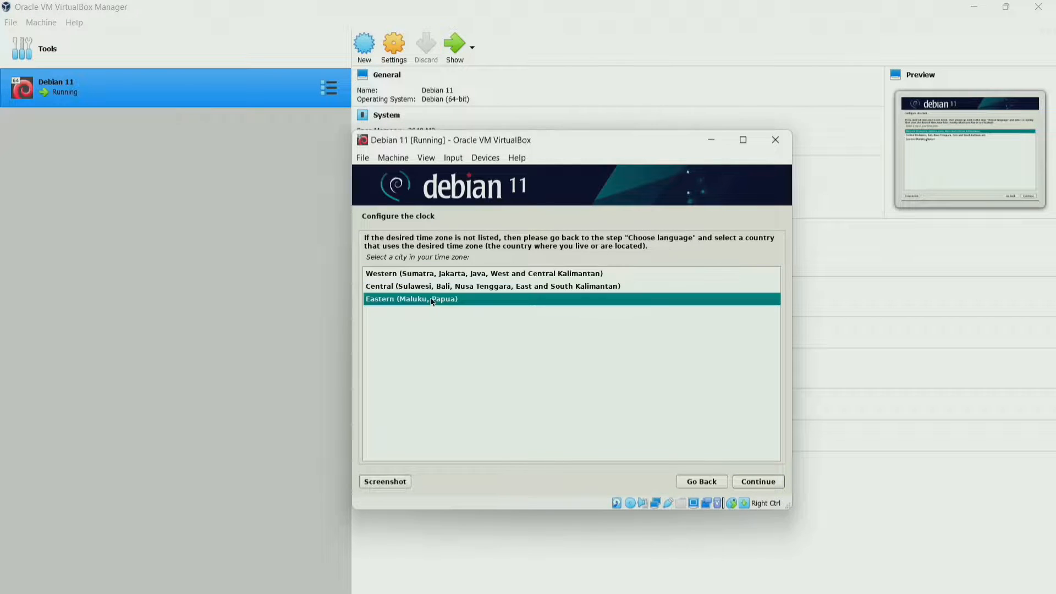
{"action": "left_click", "coordinate": [438, 289]}
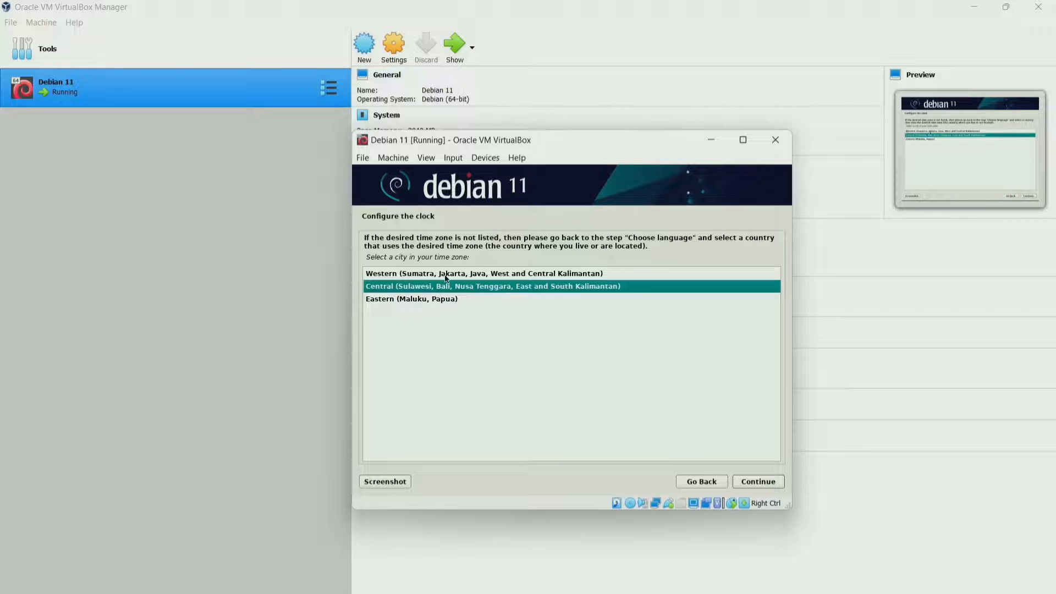
{"action": "left_click", "coordinate": [446, 278]}
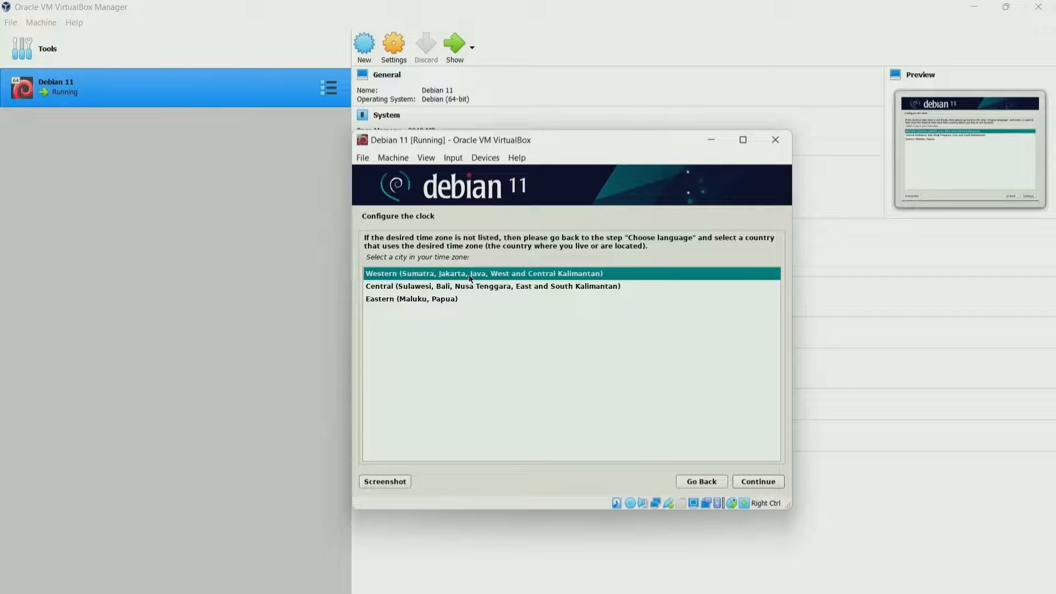
{"action": "left_click", "coordinate": [765, 480]}
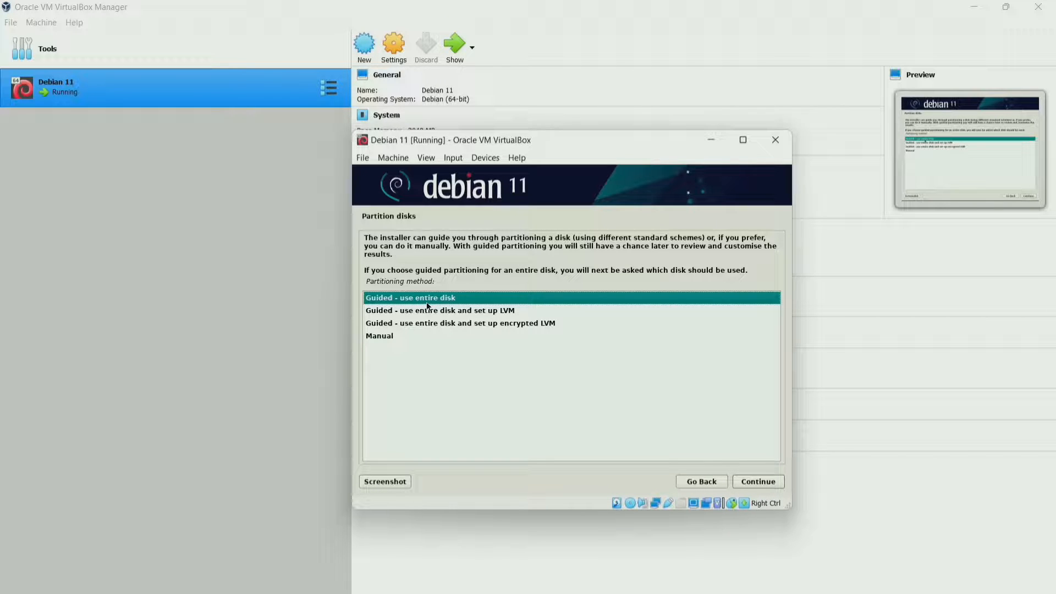
Choose guided partitioning of the whole 10.7 GB sda disk, with all files in one partition.
{"action": "key", "text": "Down"}
{"action": "key", "text": "Down"}
{"action": "key", "text": "Down"}
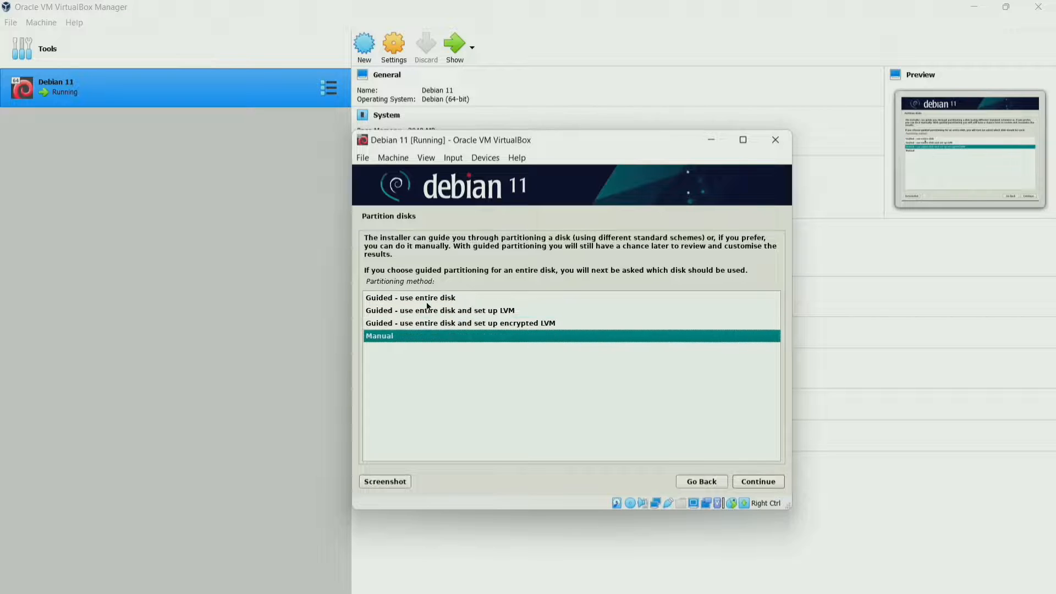
{"action": "key", "text": "Up"}
{"action": "key", "text": "Up"}
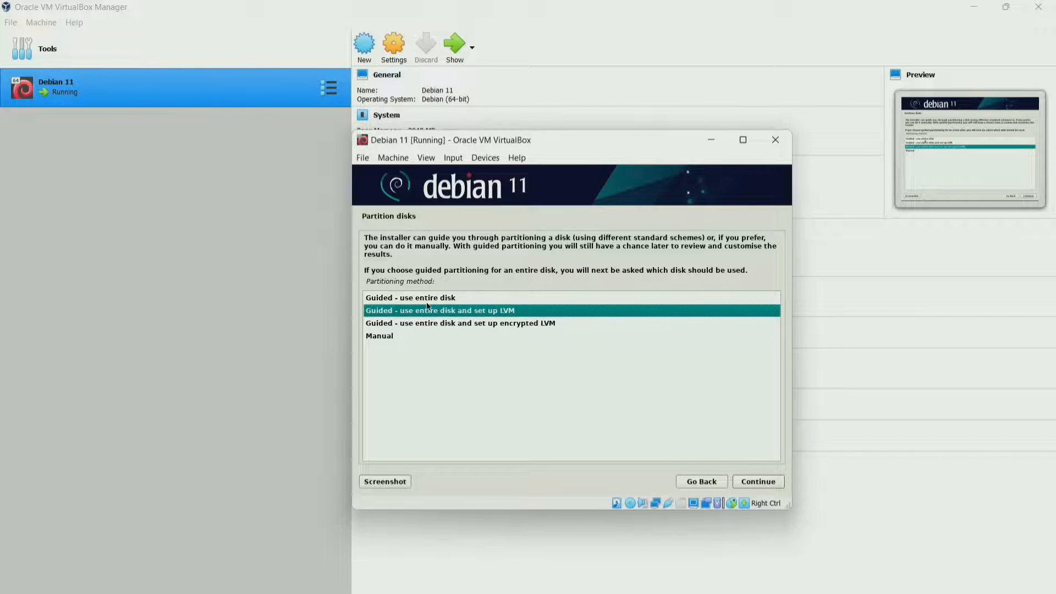
{"action": "key", "text": "Up"}
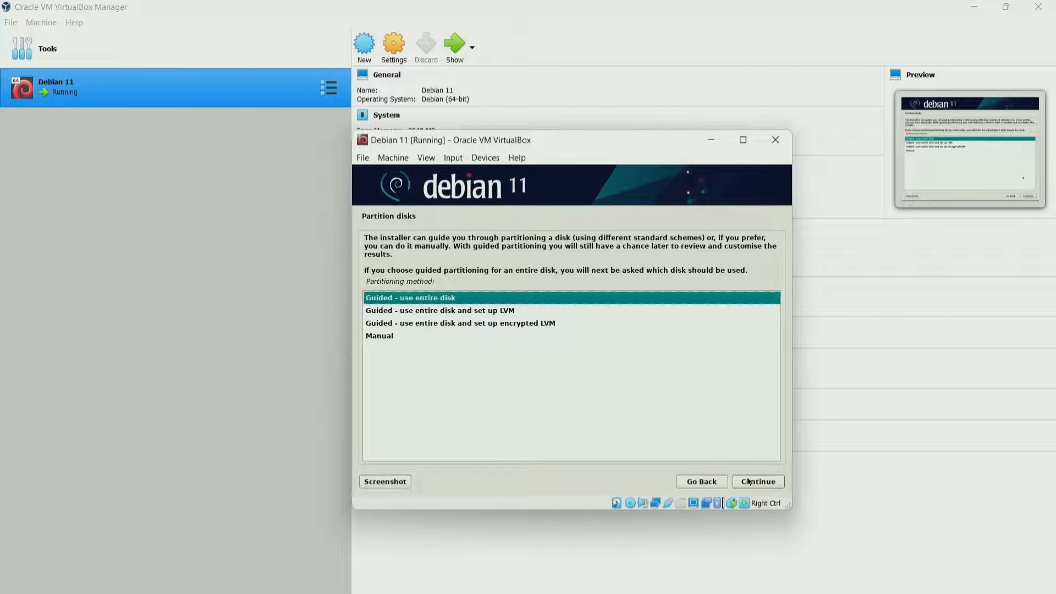
{"action": "left_click", "coordinate": [753, 483]}
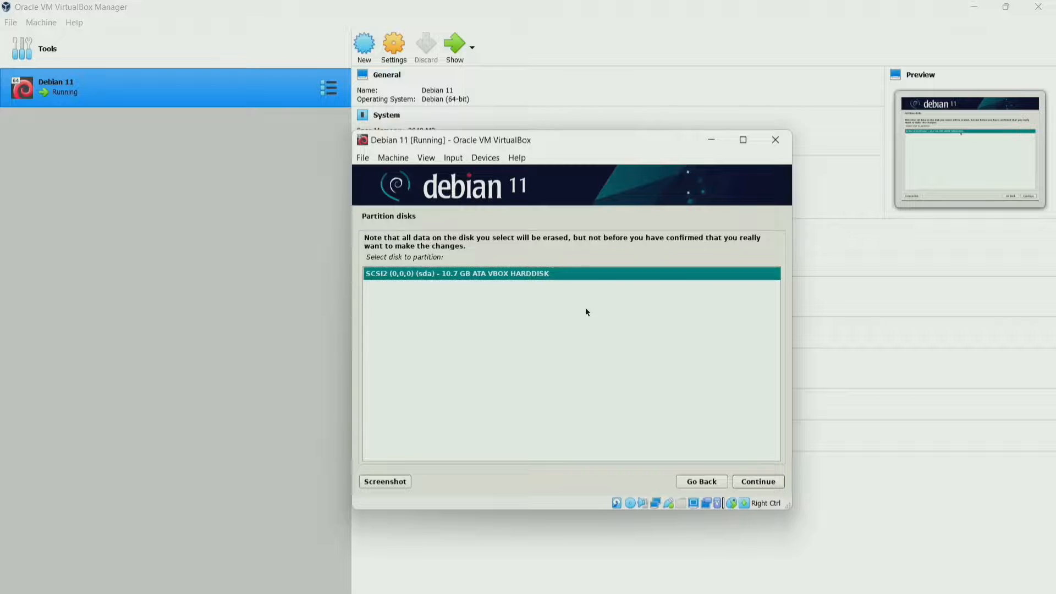
{"action": "left_click", "coordinate": [761, 488]}
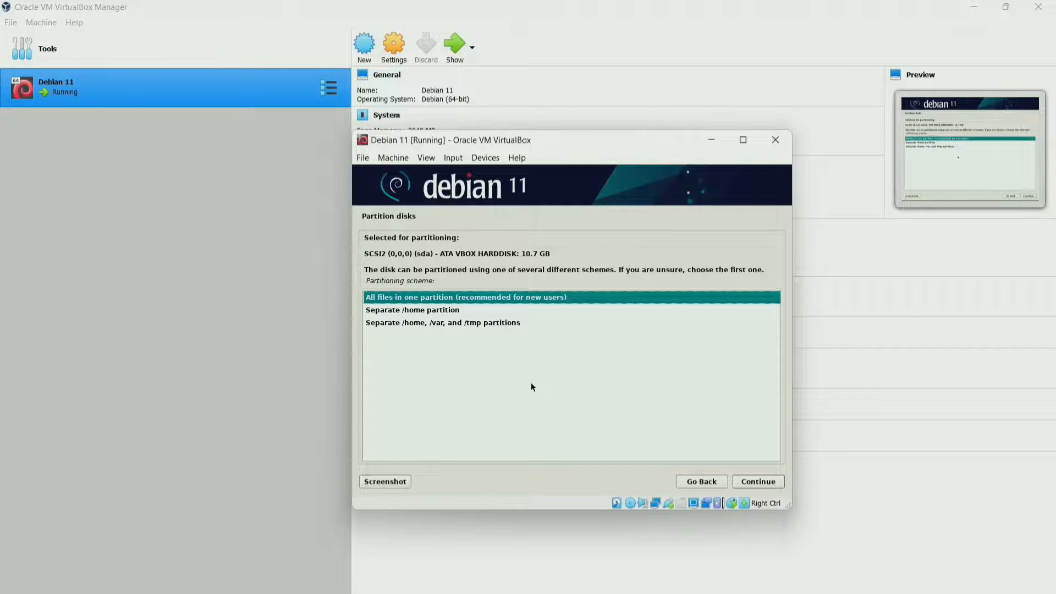
{"action": "left_click", "coordinate": [749, 480]}
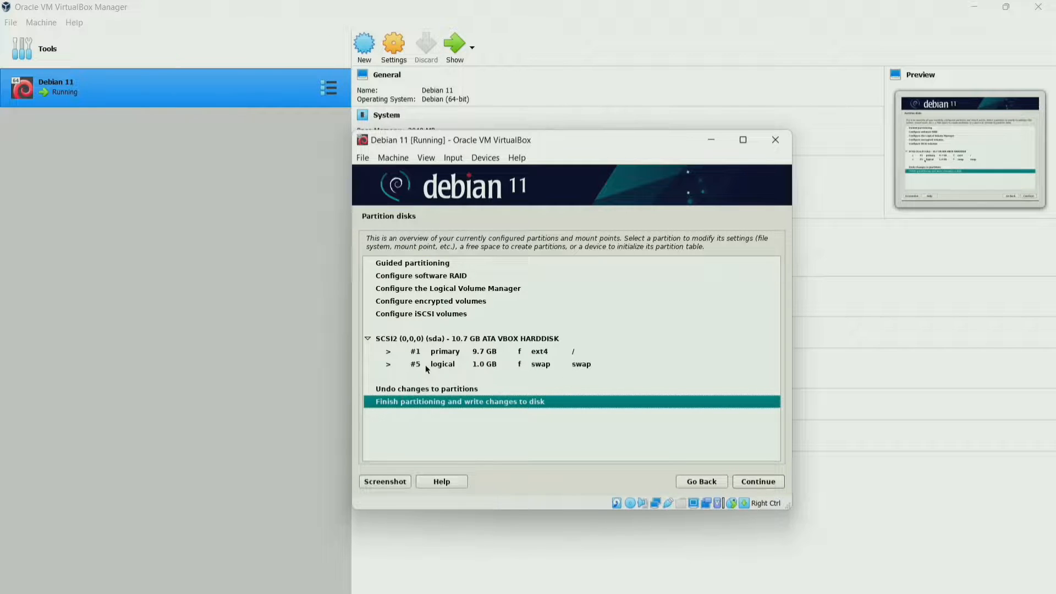
Finish partitioning and confirm writing the ext4 root and swap partitions to disk.
{"action": "left_click", "coordinate": [754, 482]}
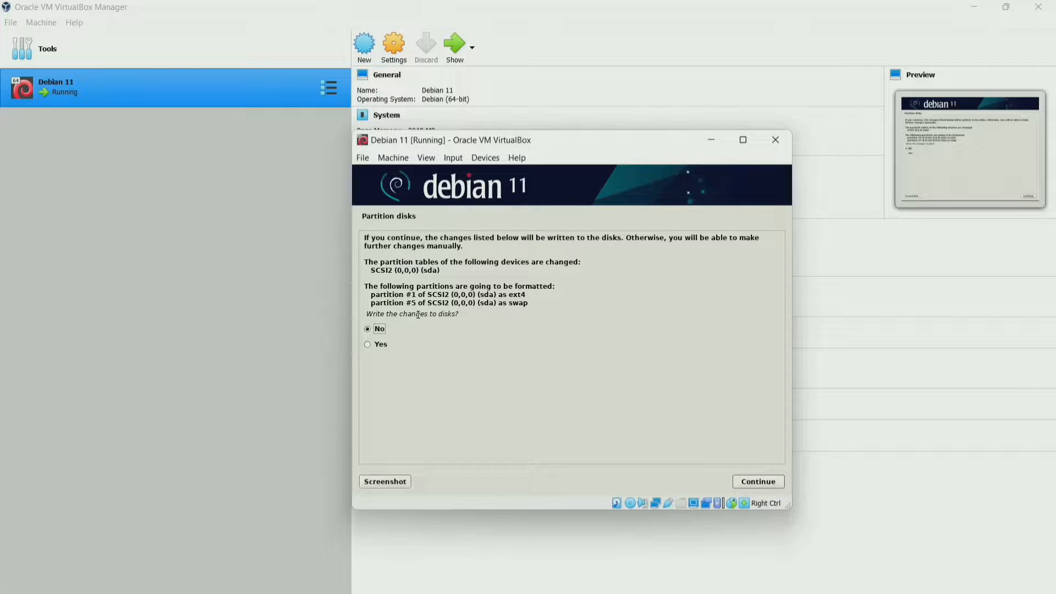
{"action": "left_click", "coordinate": [382, 345]}
{"action": "left_click", "coordinate": [752, 482]}
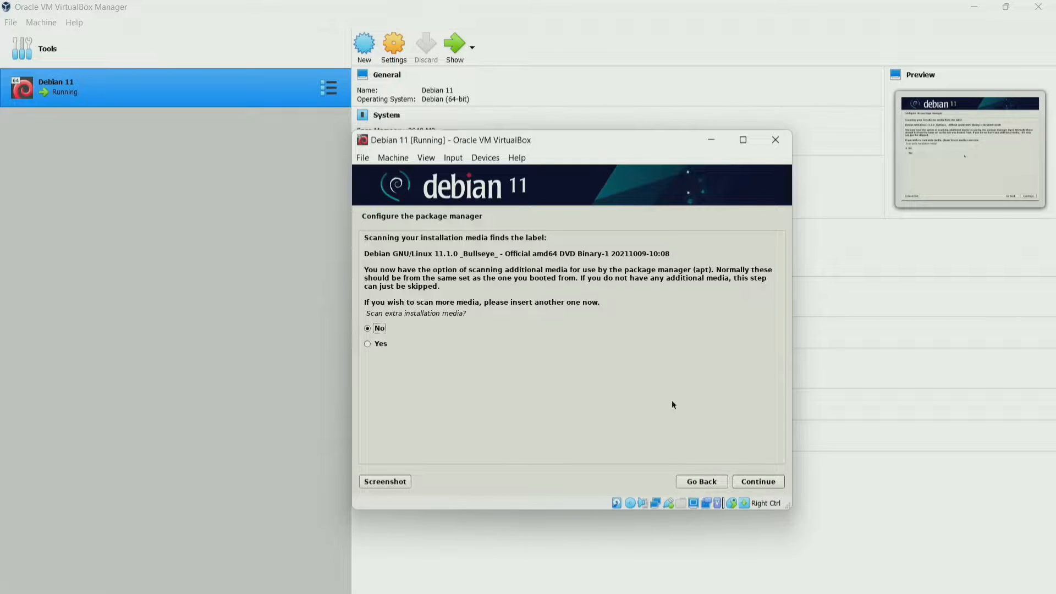
Decline scanning extra media, using a network mirror, and the popularity-contest survey.
{"action": "left_click", "coordinate": [747, 481]}
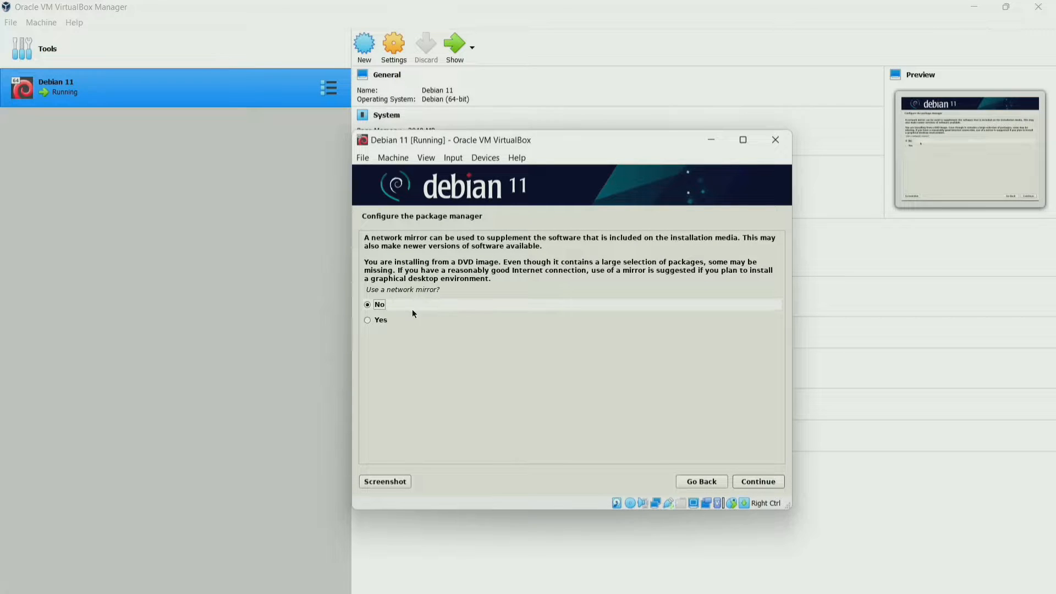
{"action": "left_click", "coordinate": [740, 486]}
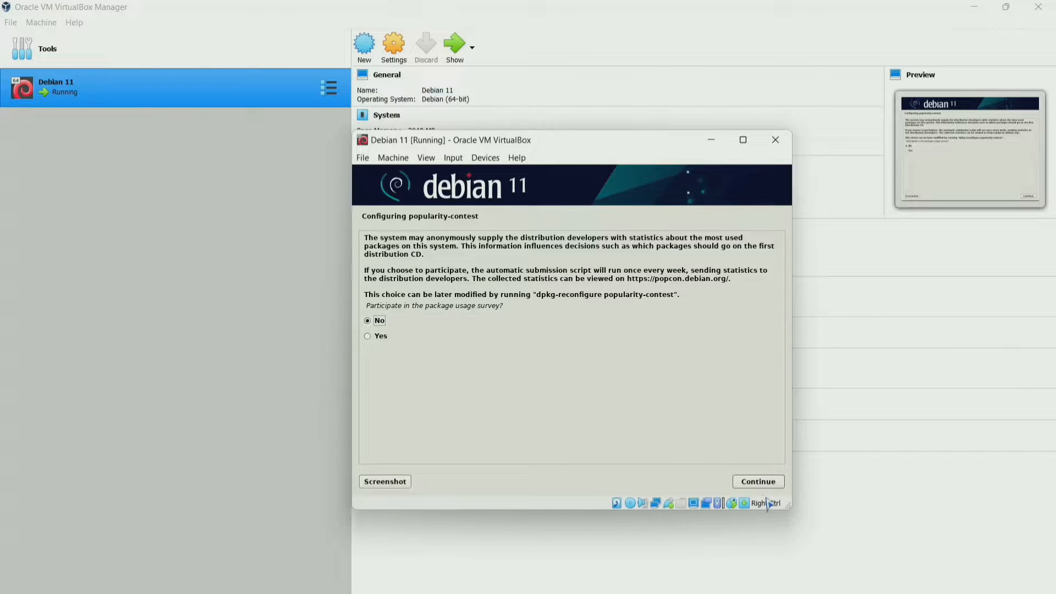
{"action": "left_click", "coordinate": [760, 482]}
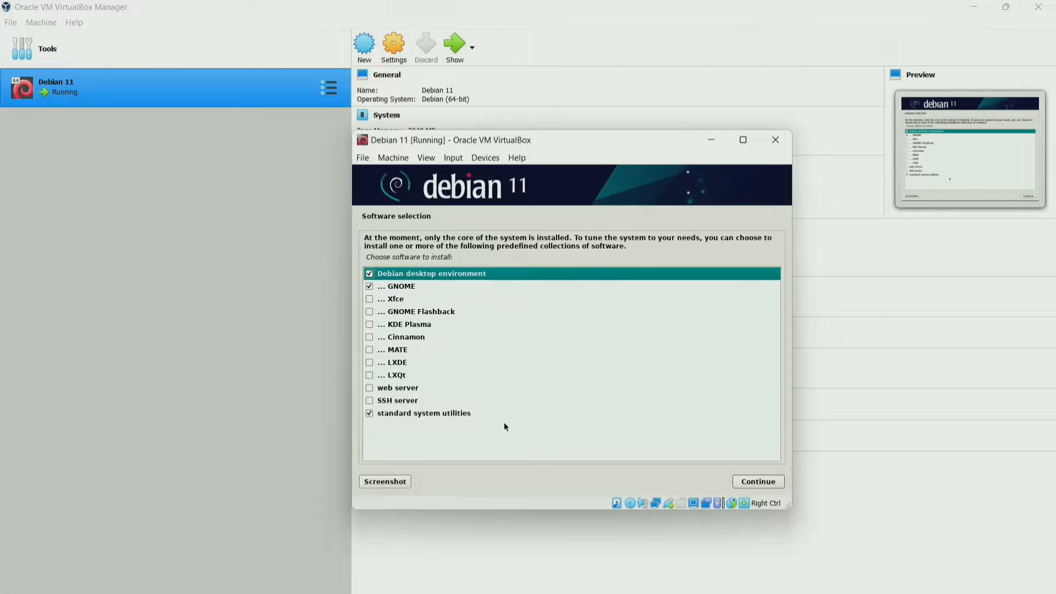
Install the Debian desktop environment with GNOME and standard system utilities.
{"action": "left_click", "coordinate": [751, 486]}
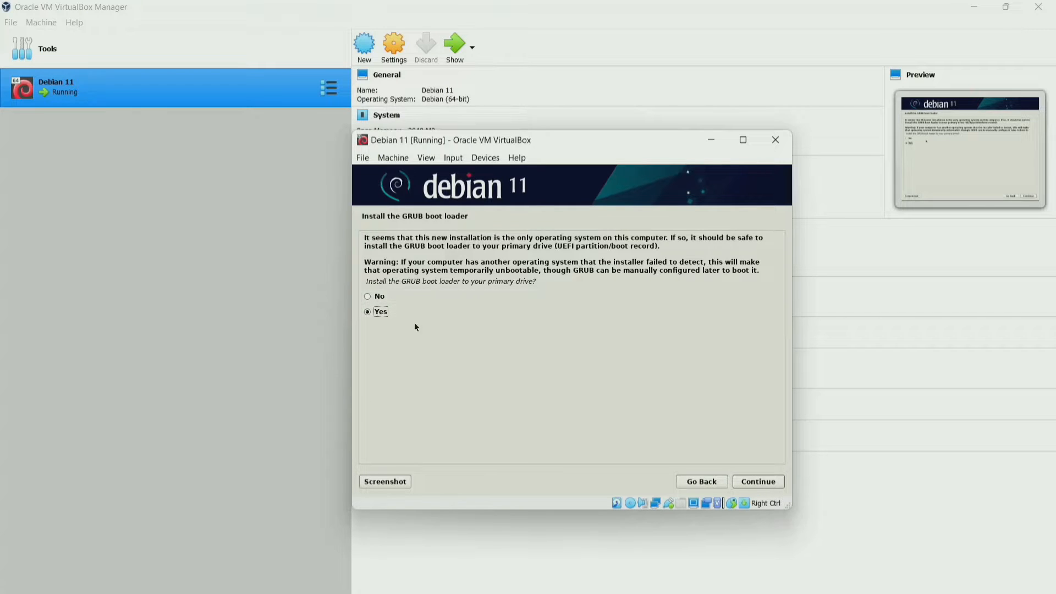
Install the GRUB boot loader on /dev/sda.
{"action": "left_click", "coordinate": [758, 486]}
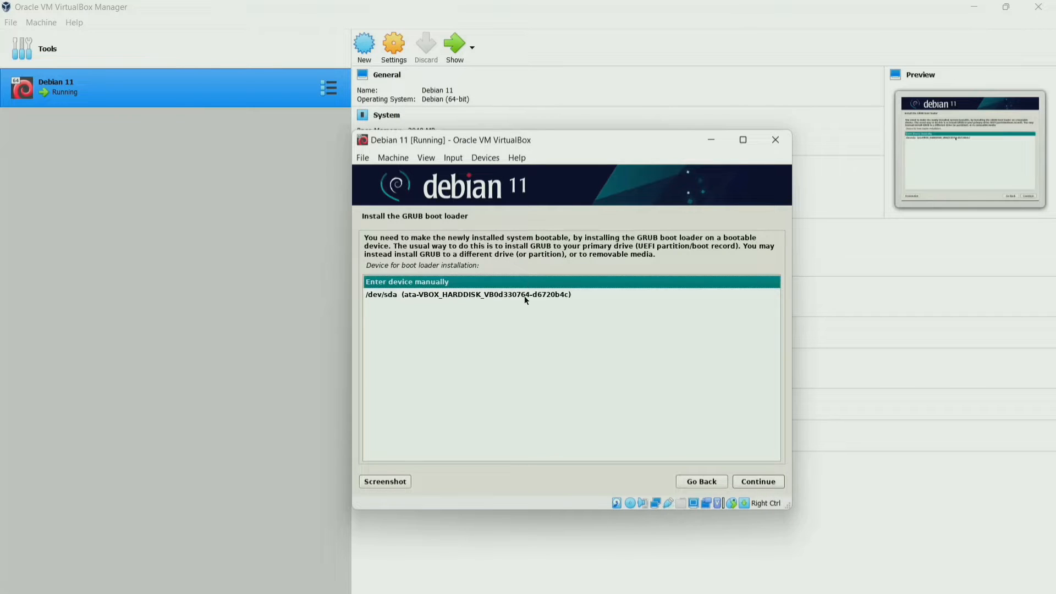
{"action": "left_click", "coordinate": [524, 296]}
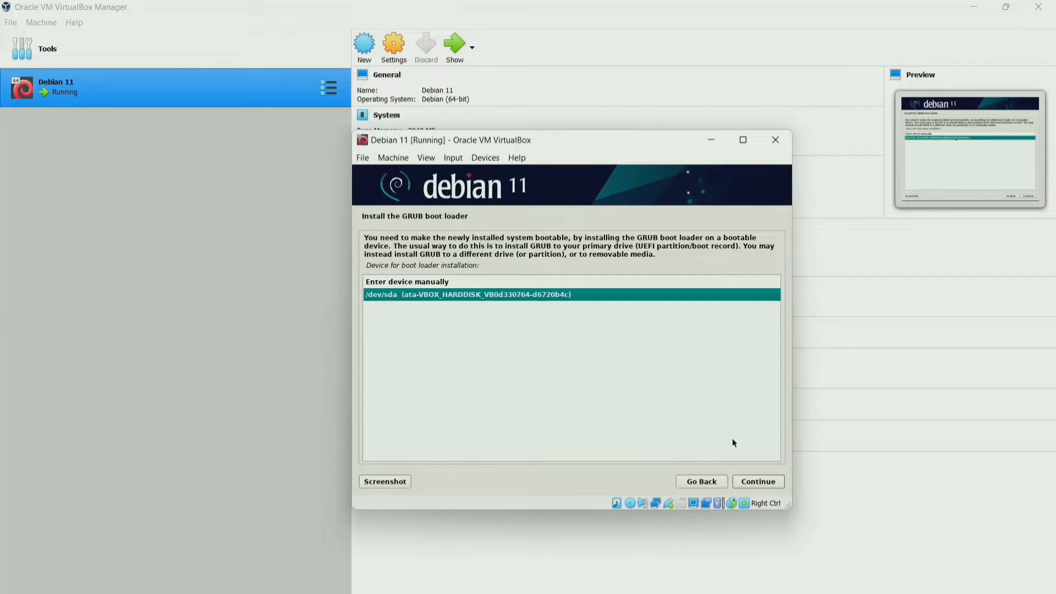
{"action": "left_click", "coordinate": [766, 484]}
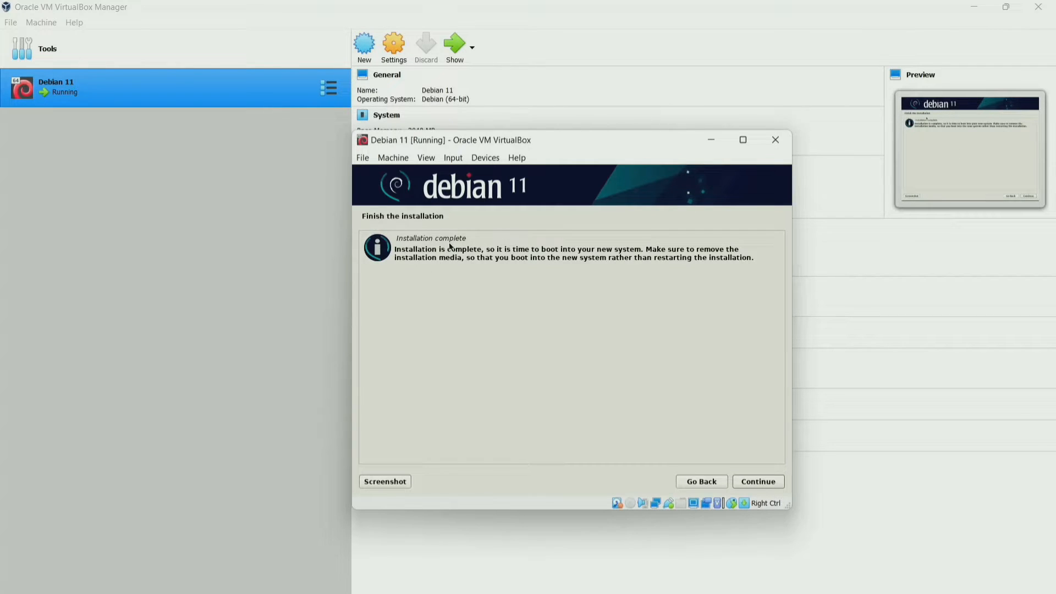
Finish the installation, reboot, and dismiss the mouse integration notification.
{"action": "left_click", "coordinate": [753, 483]}
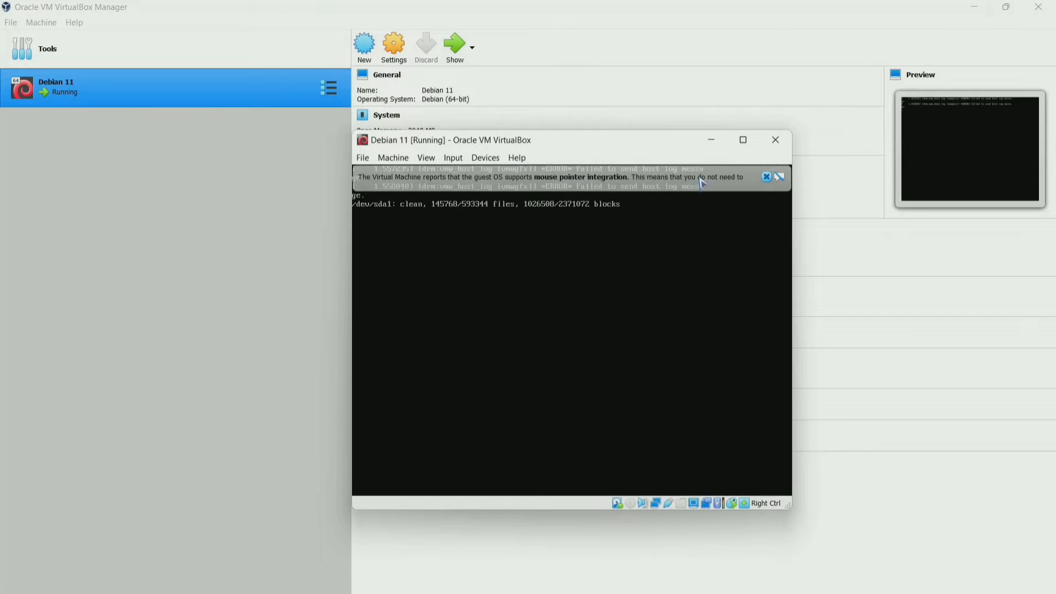
{"action": "left_click", "coordinate": [768, 177]}
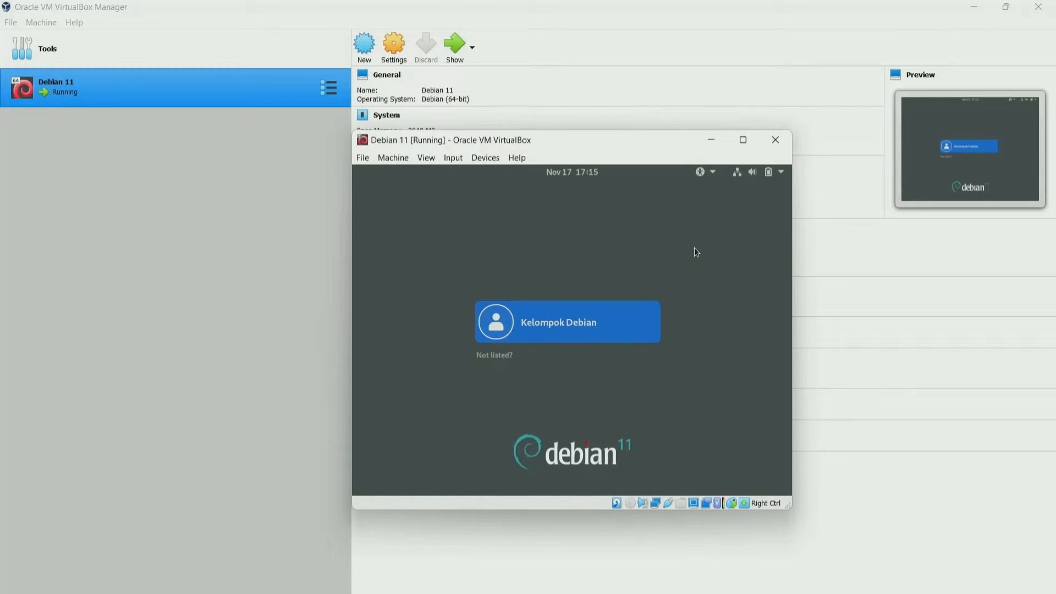
Log in as the new user by entering the account password.
{"action": "left_click", "coordinate": [609, 312]}
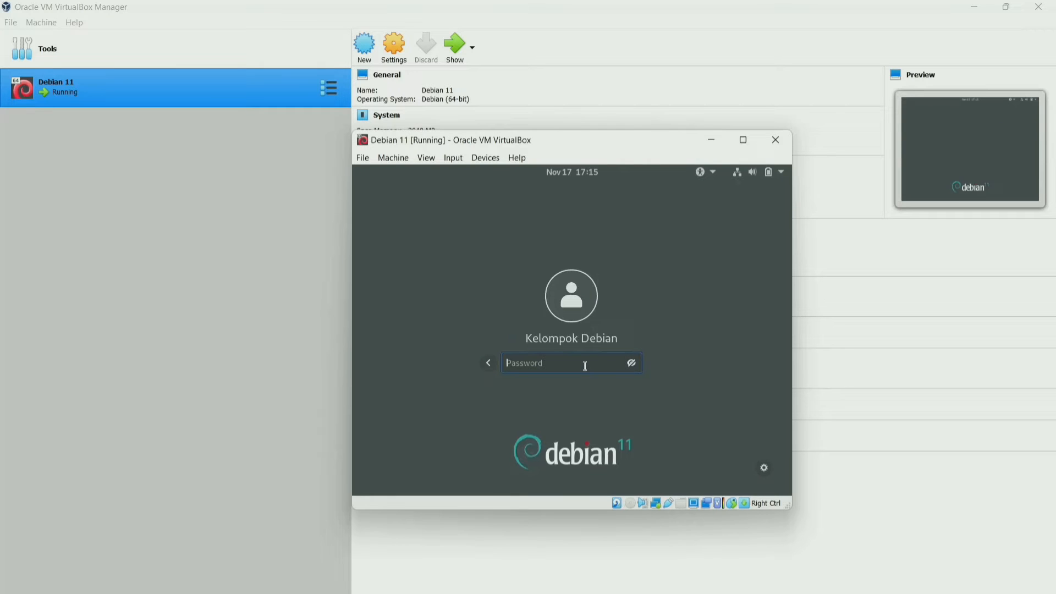
{"action": "type", "text": "********"}
{"action": "key", "text": "Return"}
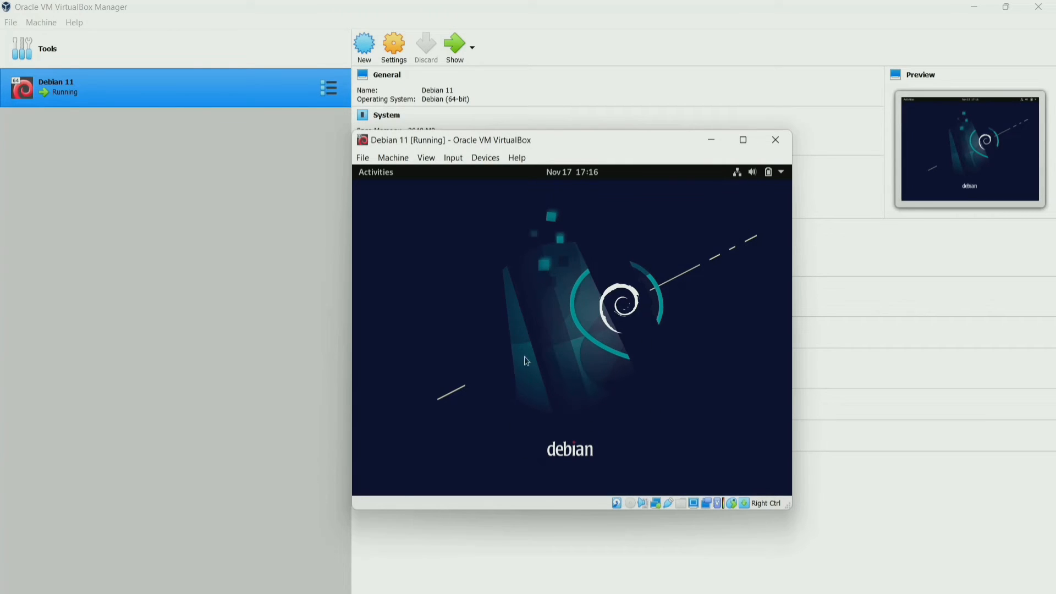
Open the Activities overview and show the GNOME applications grid.
{"action": "left_click", "coordinate": [375, 174]}
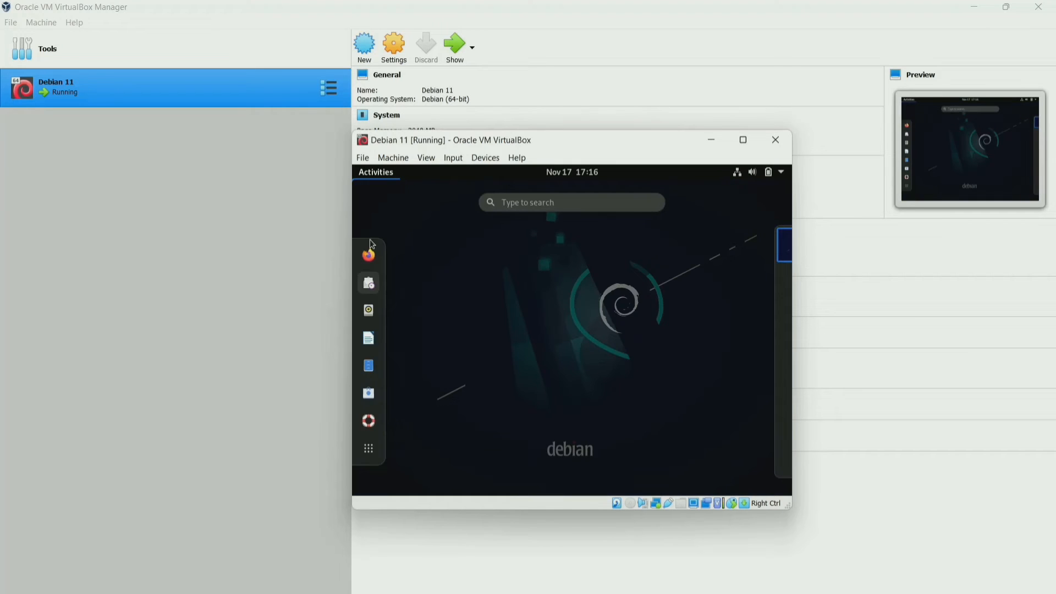
{"action": "left_click", "coordinate": [368, 450]}
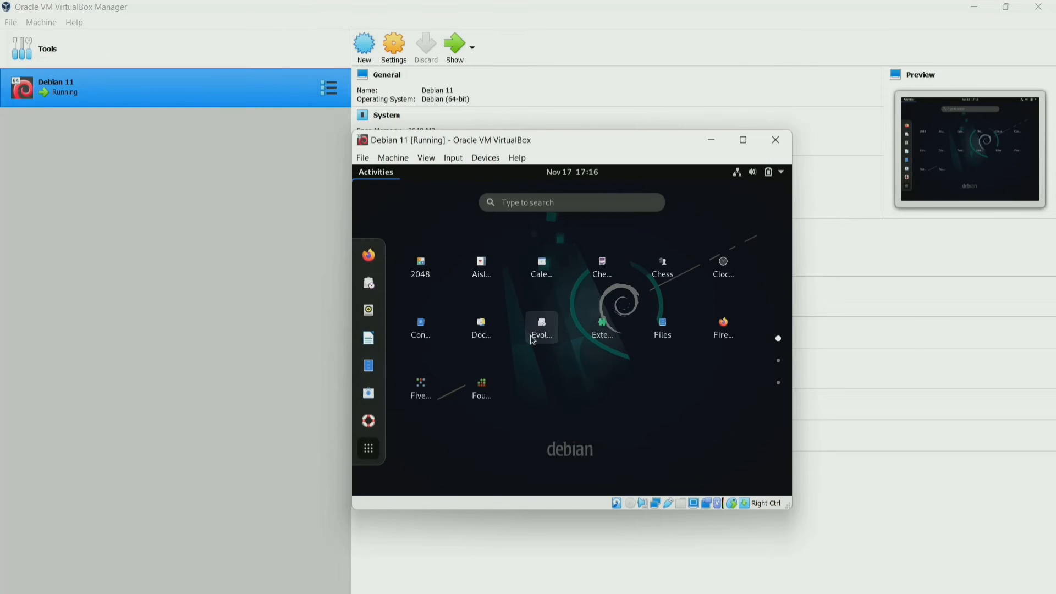
{"action": "left_click", "coordinate": [379, 452]}
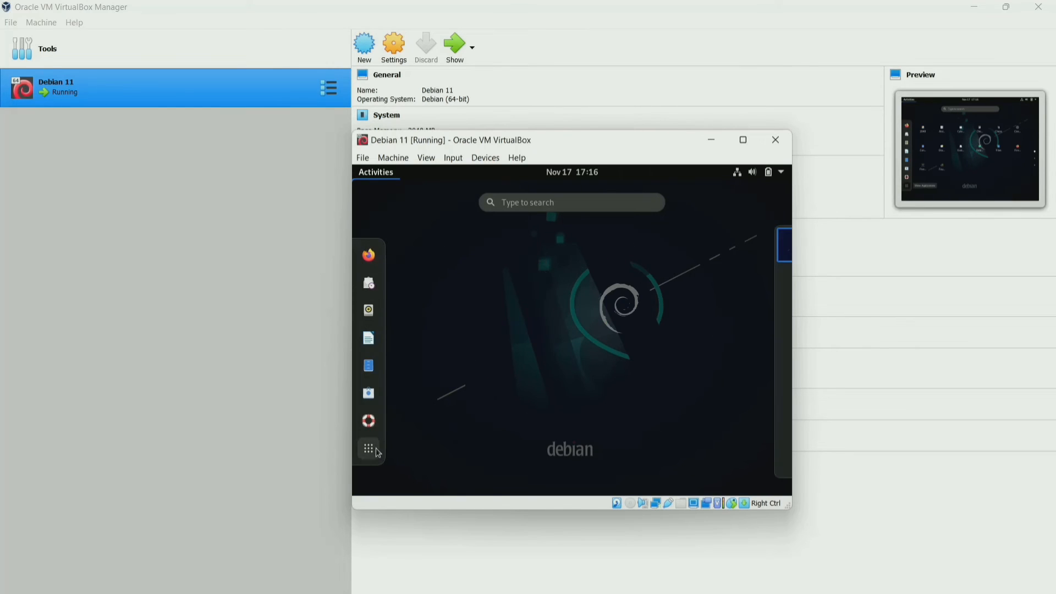
{"action": "left_click", "coordinate": [370, 452]}
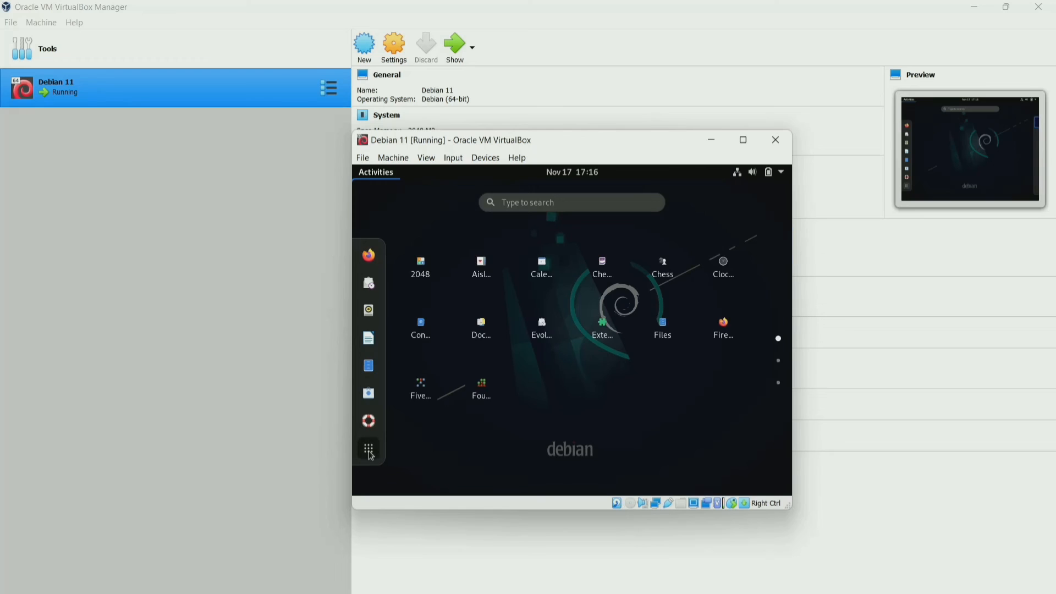
{"action": "left_click", "coordinate": [370, 452]}
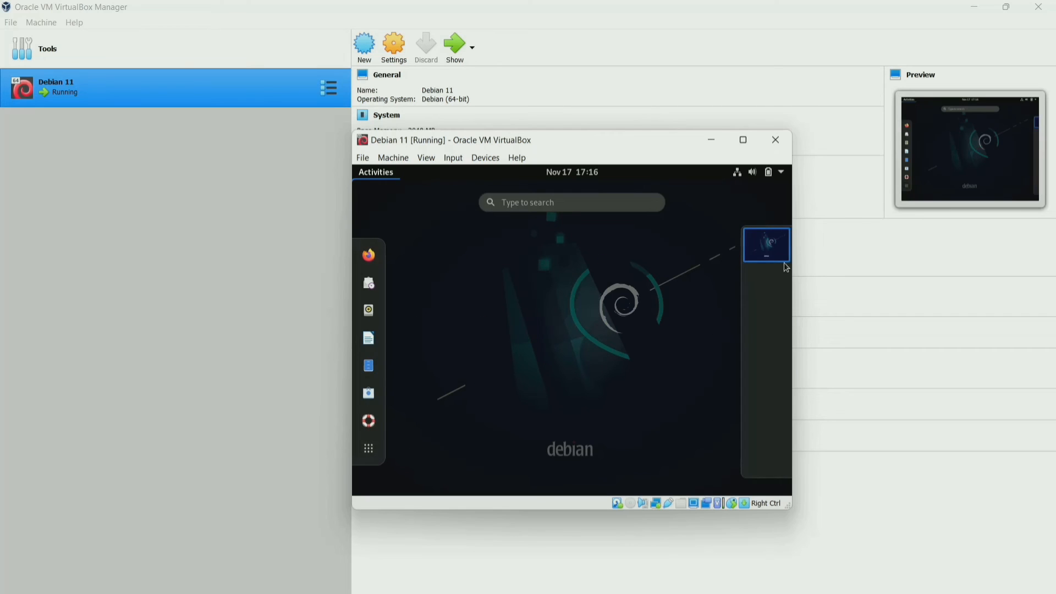
{"action": "left_click", "coordinate": [379, 448]}
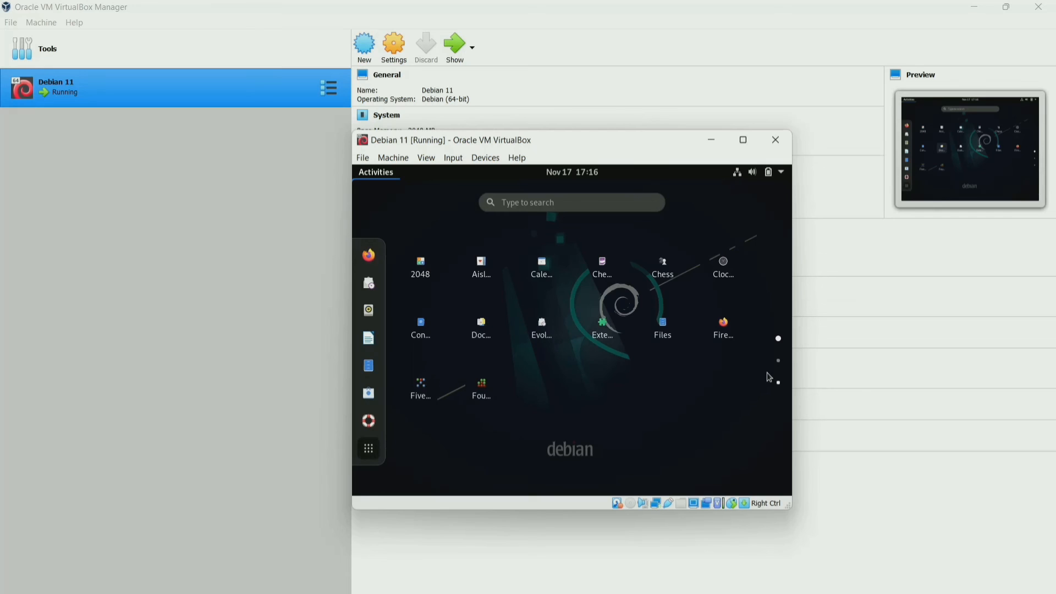
Page through the applications grid and return to the first page starting with 2048.
{"action": "left_click", "coordinate": [778, 361]}
{"action": "left_click", "coordinate": [779, 384]}
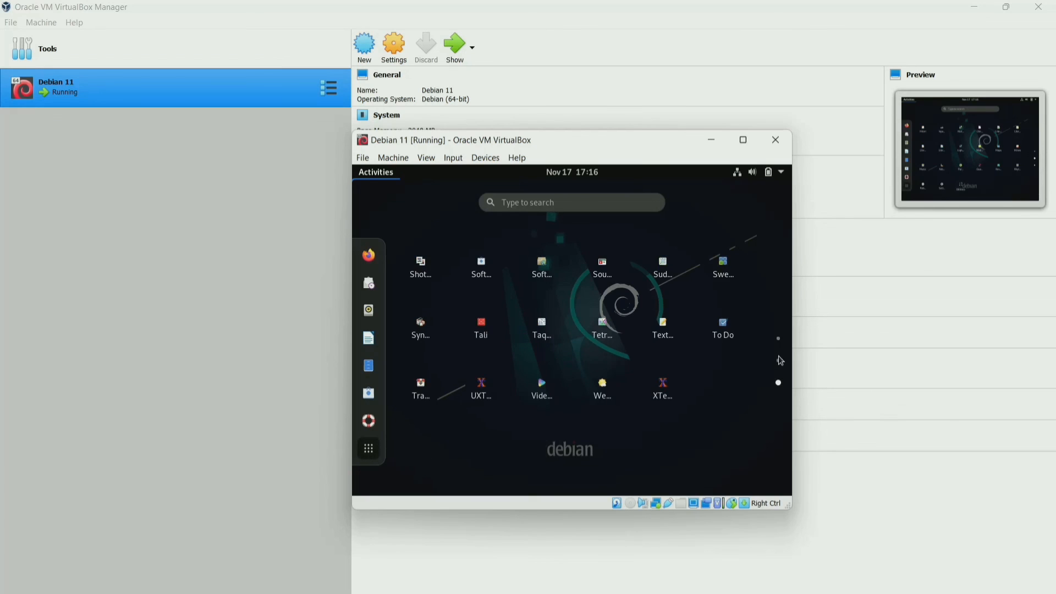
{"action": "left_click", "coordinate": [778, 338]}
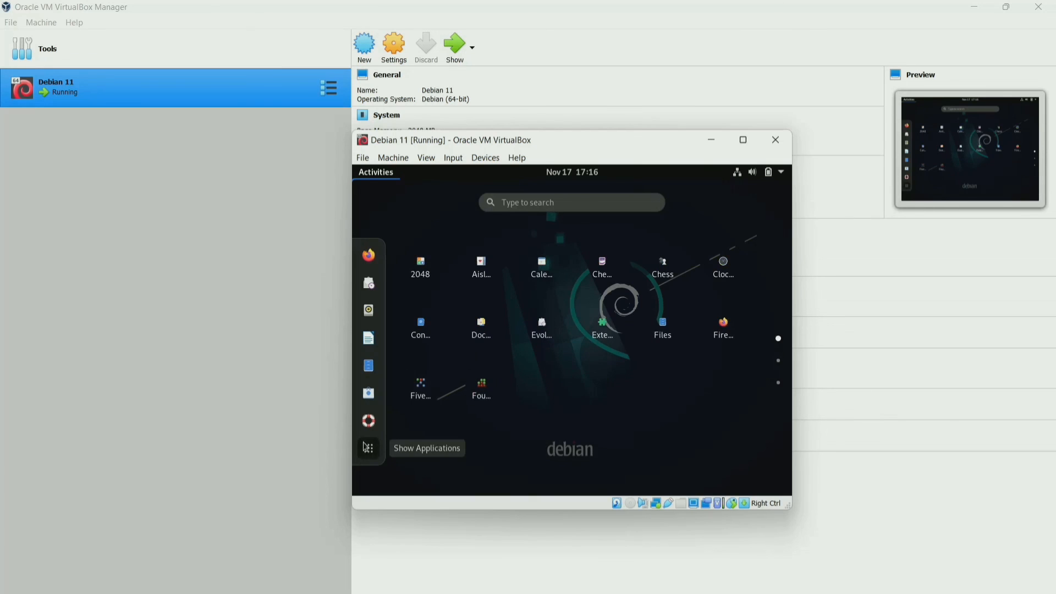